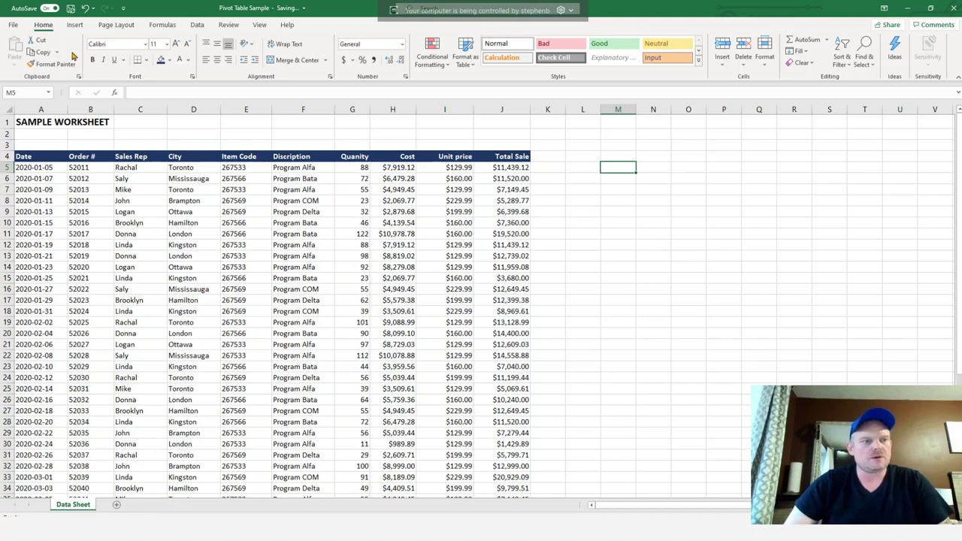
# Step: Preview several recommended PivotTables for the range A4:J49, including Unit price by Discription and Cost by City, without inserting any
pyautogui.click(74, 25)
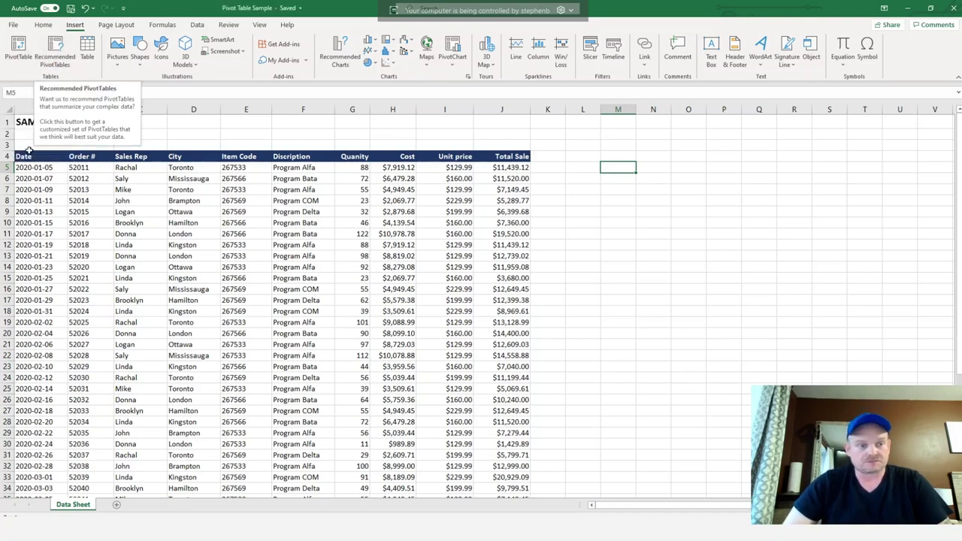
pyautogui.moveTo(22, 156); pyautogui.dragTo(502, 475)
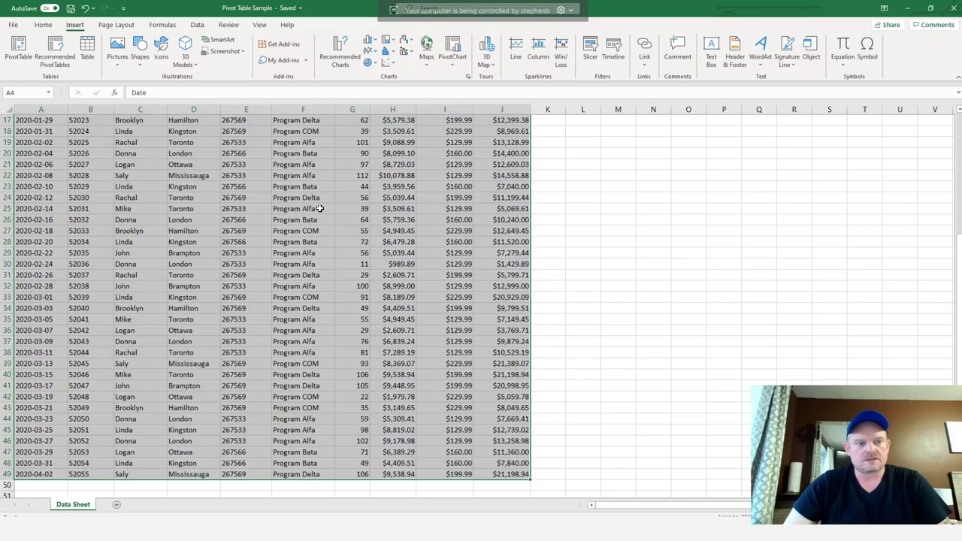
pyautogui.click(56, 57)
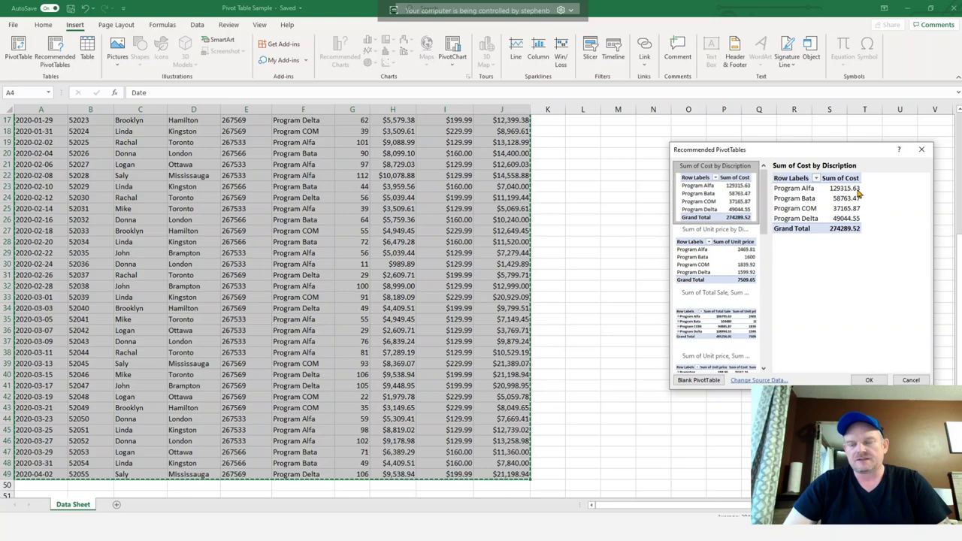
pyautogui.click(714, 232)
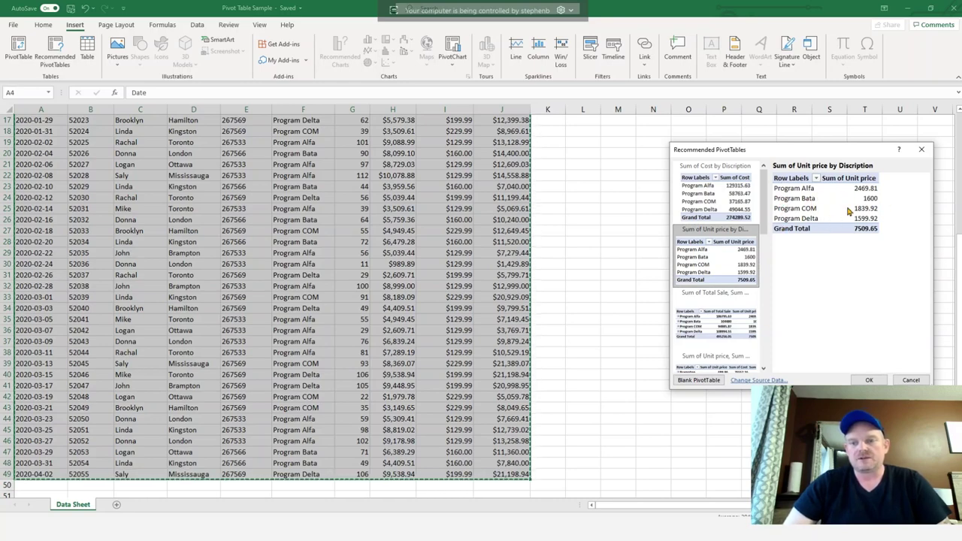
pyautogui.click(738, 307)
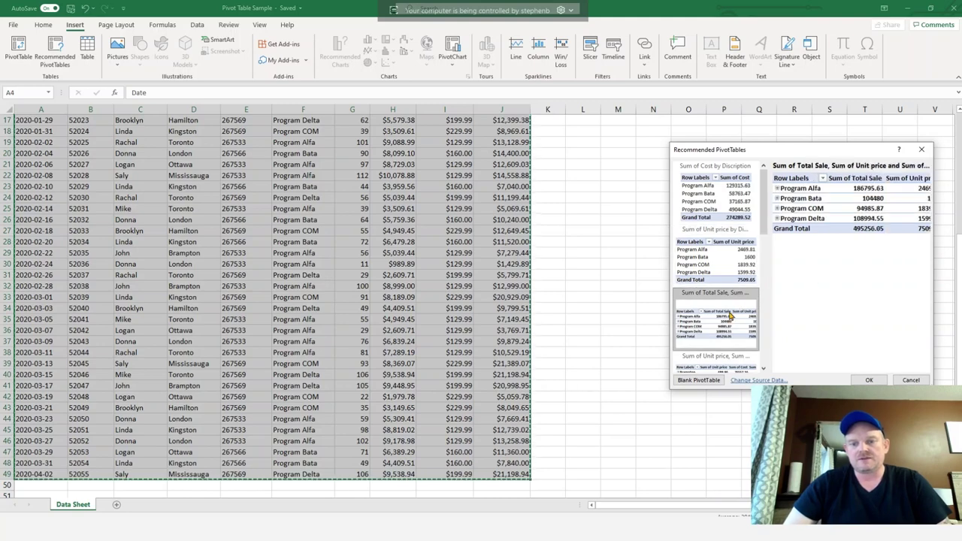
pyautogui.scroll(-3, 731, 315)
pyautogui.click(718, 261)
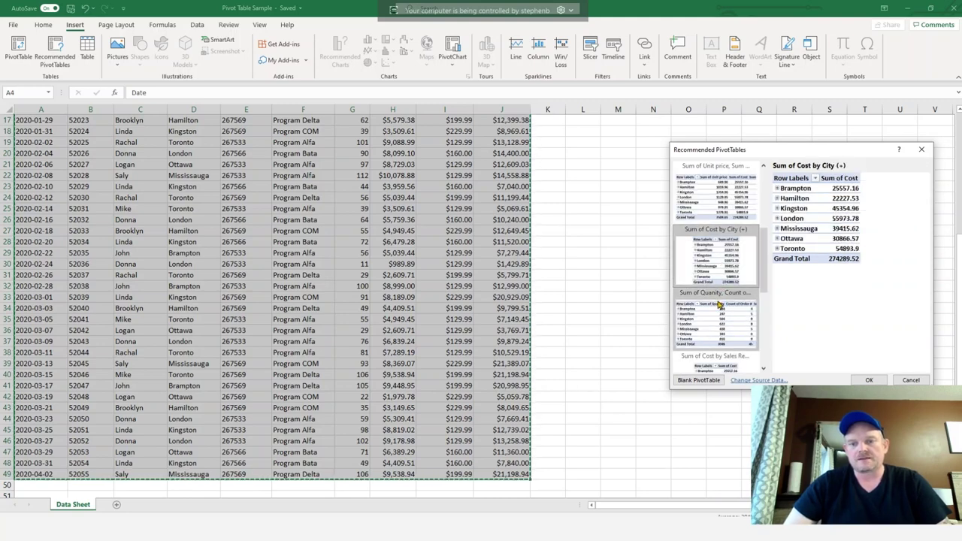
pyautogui.click(719, 307)
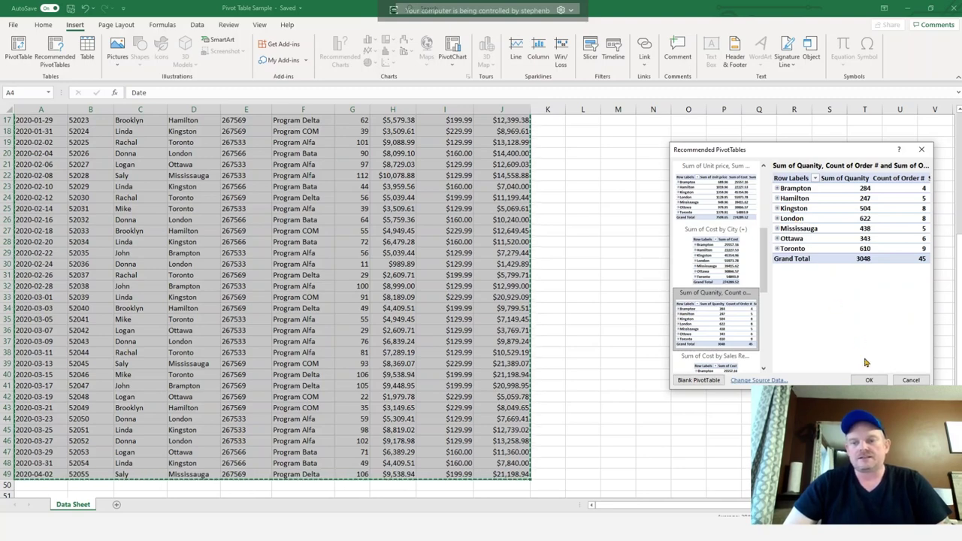
pyautogui.click(911, 380)
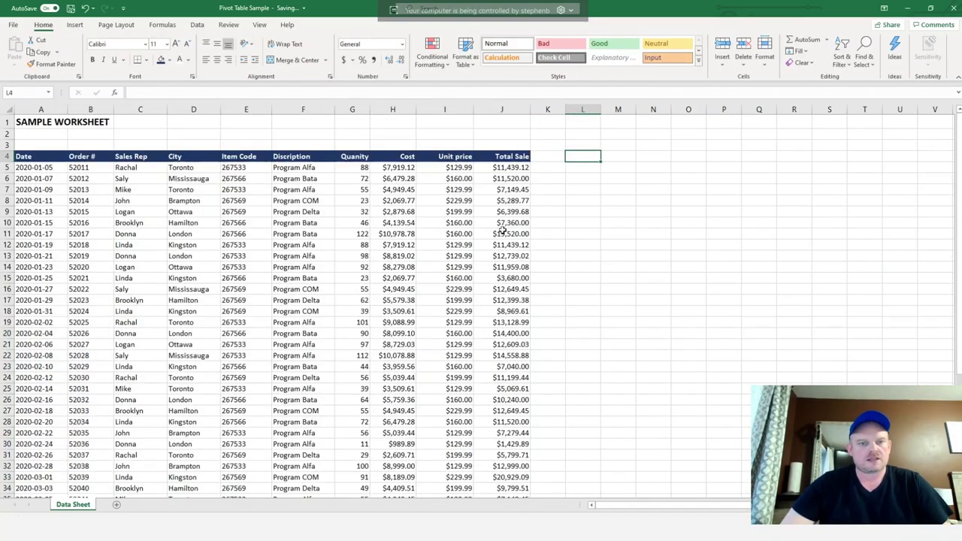
# Step: Create a blank PivotTable on a new worksheet from the range A4:J49 of the Data Sheet
pyautogui.moveTo(33, 155); pyautogui.dragTo(531, 466)
pyautogui.scroll(6, 533, 273)
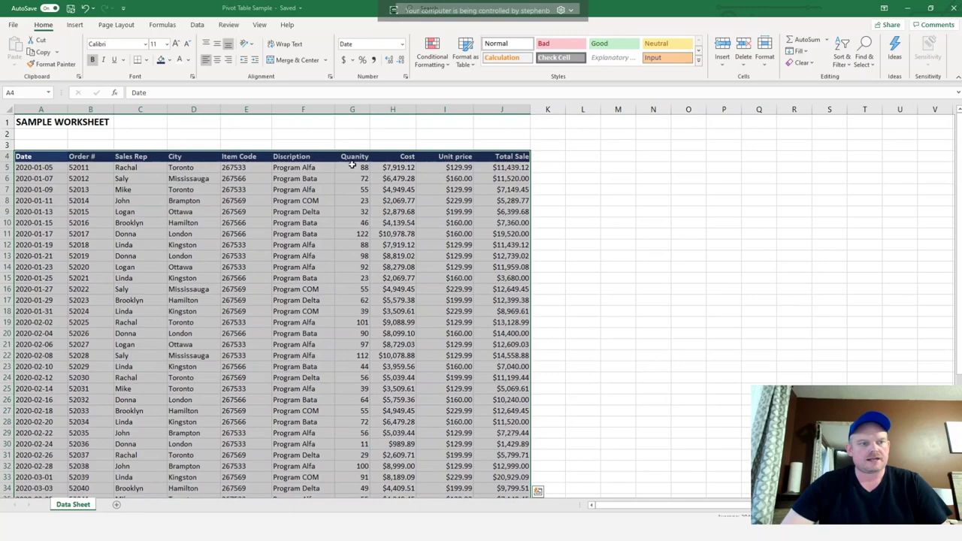
pyautogui.click(74, 25)
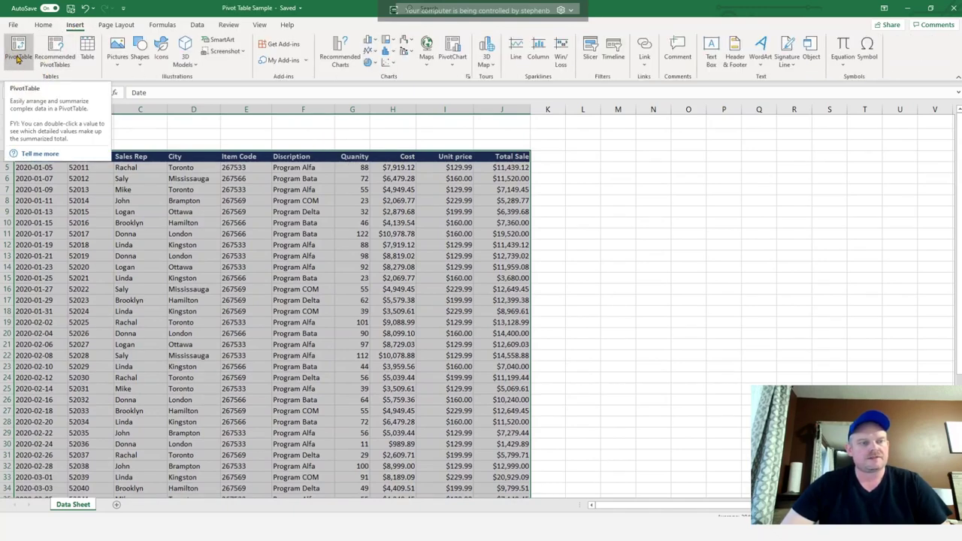
pyautogui.click(17, 58)
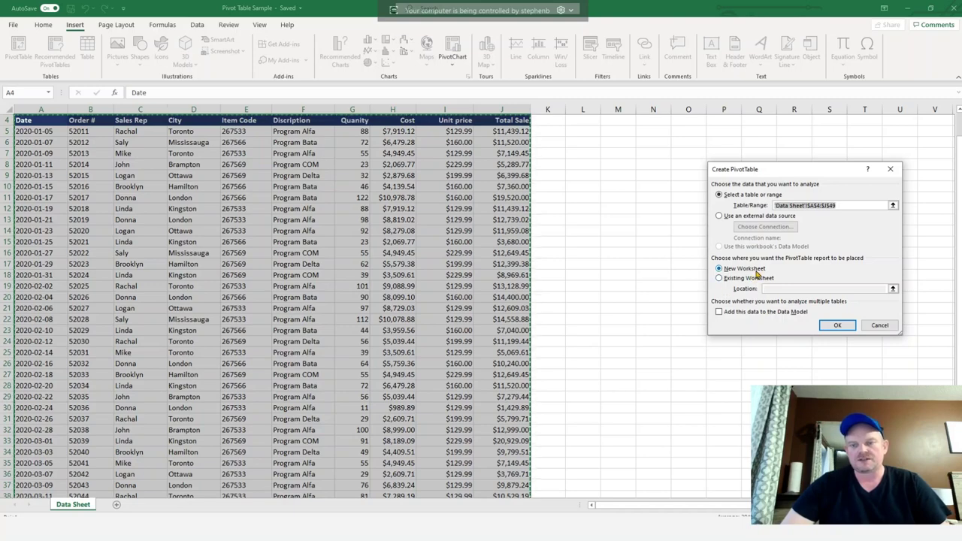
pyautogui.click(837, 327)
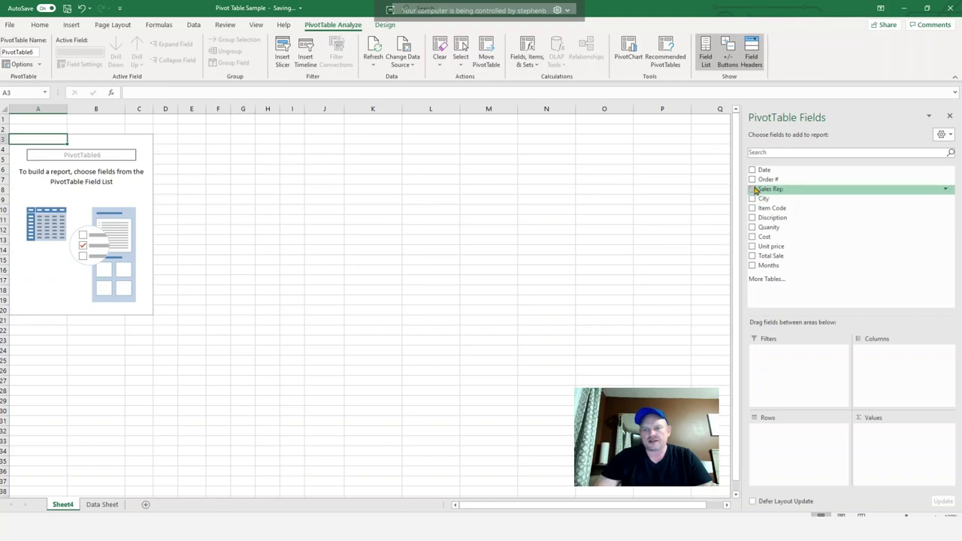
# Step: Add Sales Rep to the PivotTable, try it as column labels, and return it to the rows
pyautogui.click(751, 188)
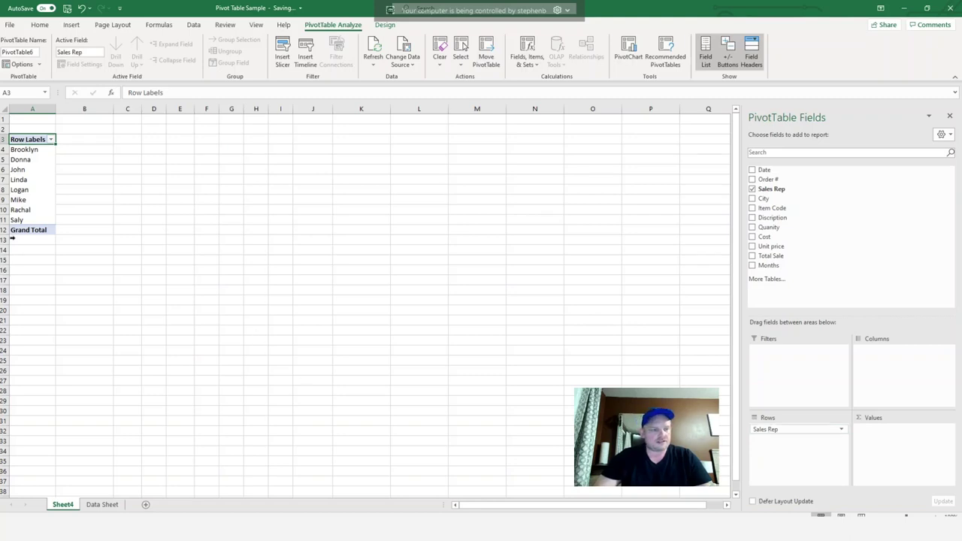
pyautogui.moveTo(793, 430); pyautogui.dragTo(884, 362)
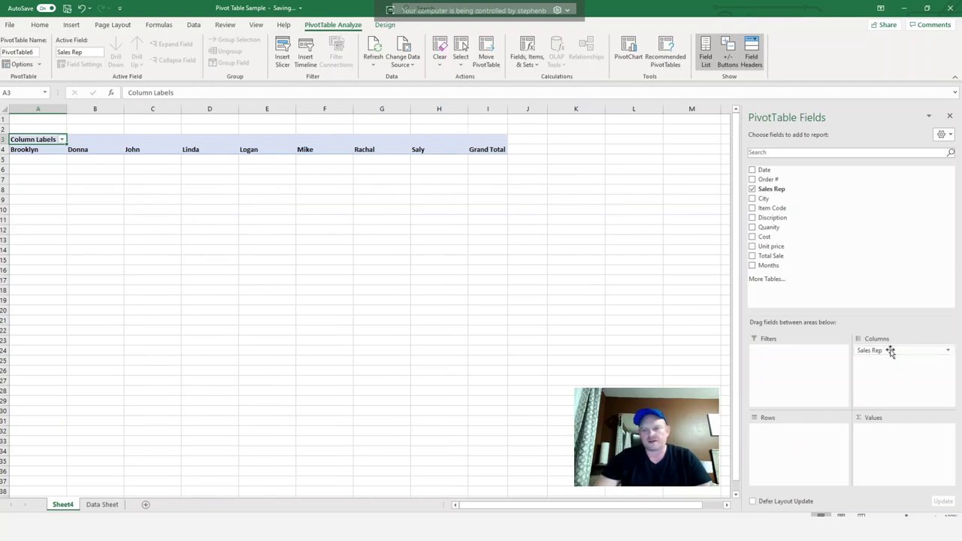
pyautogui.moveTo(890, 351); pyautogui.dragTo(805, 438)
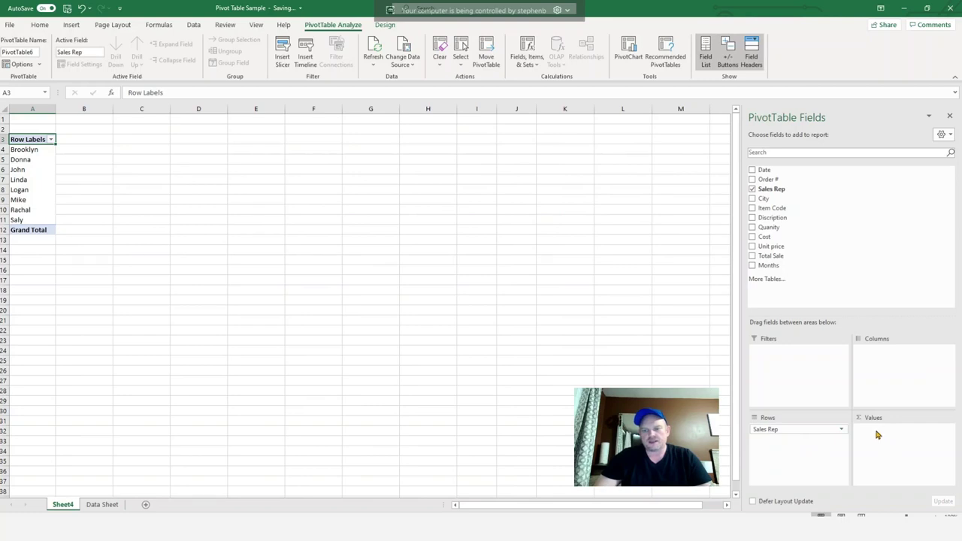
# Step: Add Total Sale as values and use Sales Rep as a report filter showing only the first sales rep listed
pyautogui.click(752, 256)
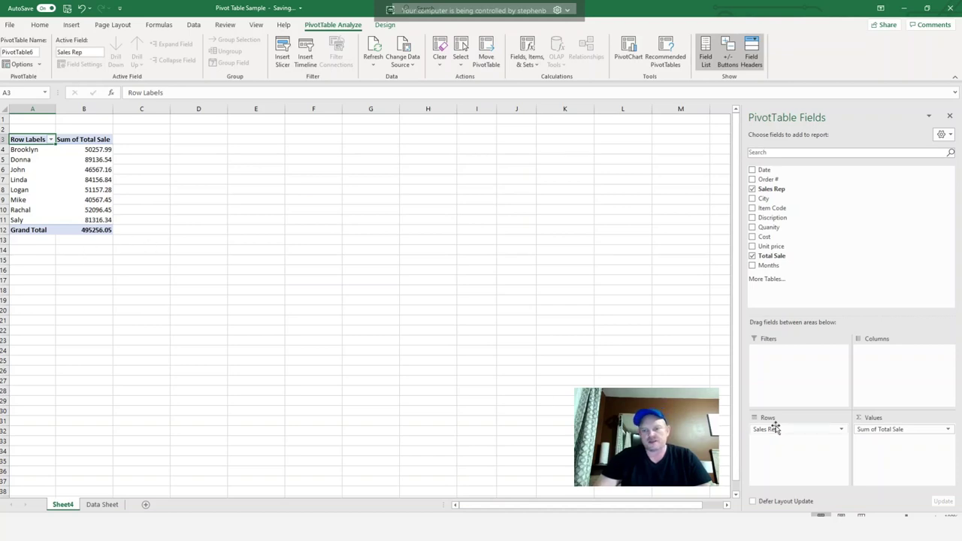
pyautogui.moveTo(776, 430); pyautogui.dragTo(776, 367)
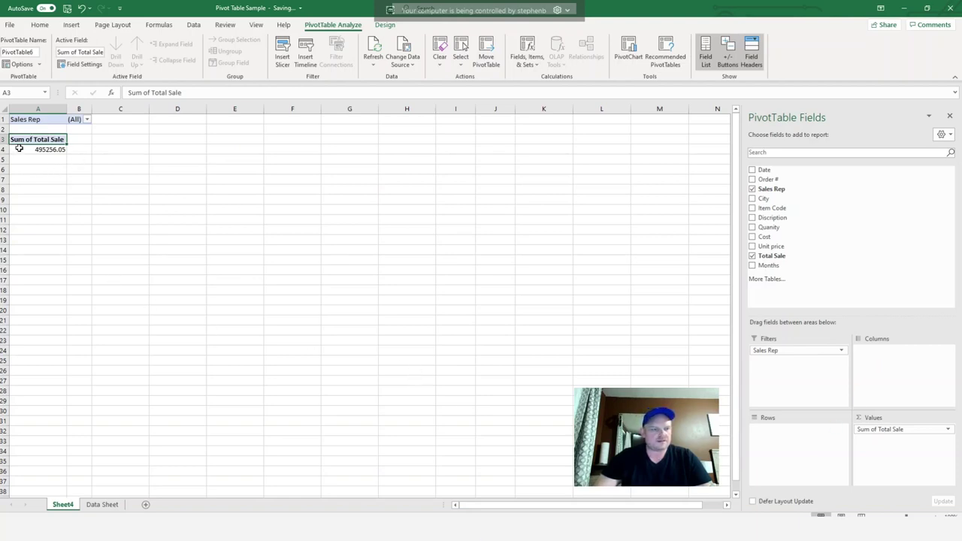
pyautogui.click(88, 120)
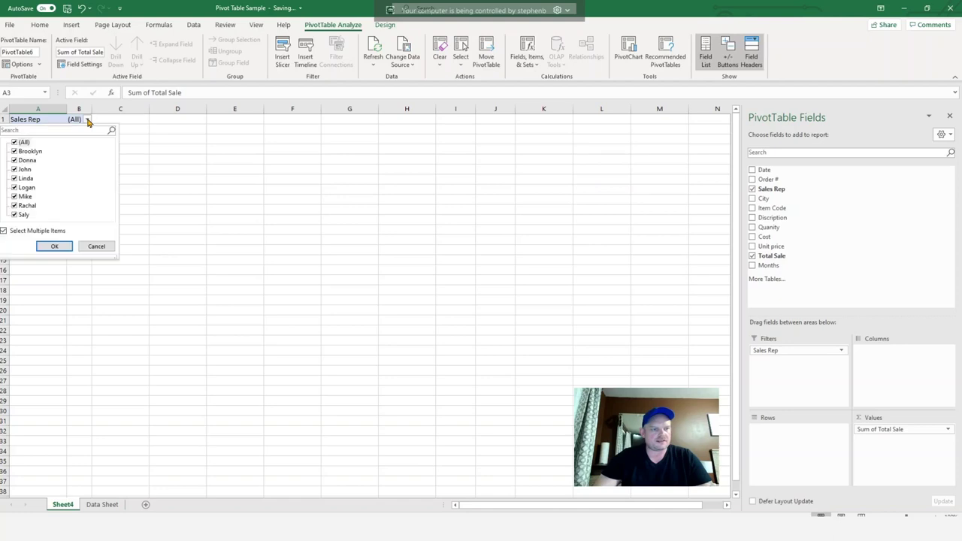
pyautogui.click(14, 142)
pyautogui.click(14, 151)
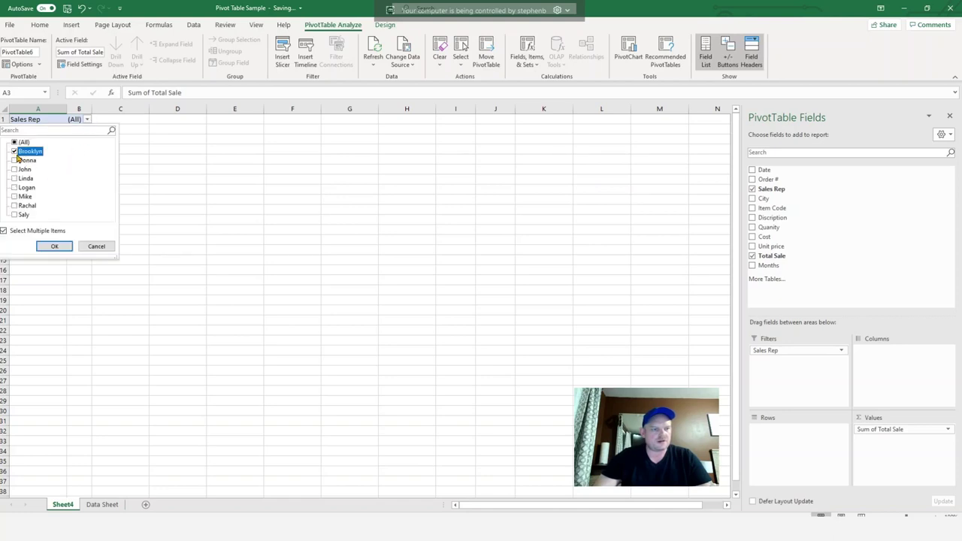
pyautogui.click(46, 247)
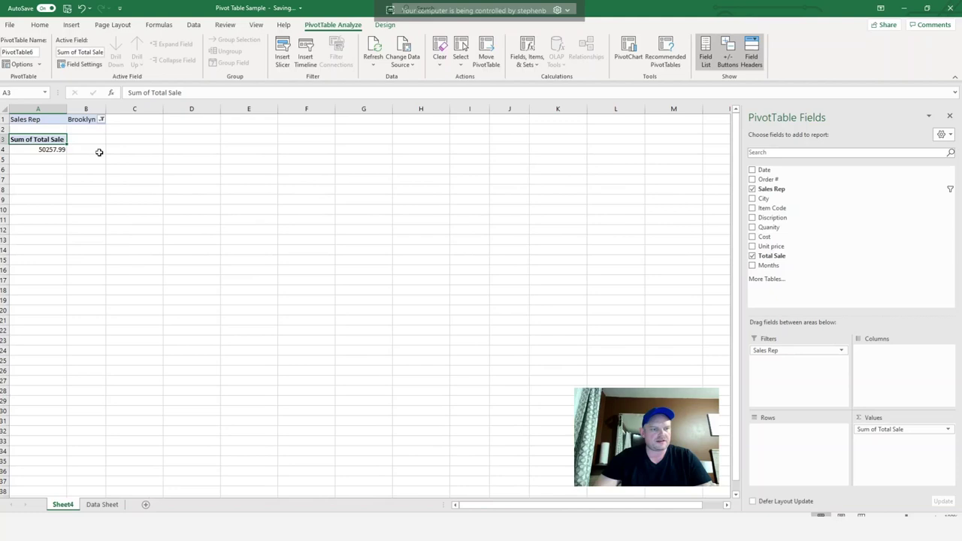
# Step: Reset the Sales Rep filter to all items and move the field back to the rows
pyautogui.click(102, 120)
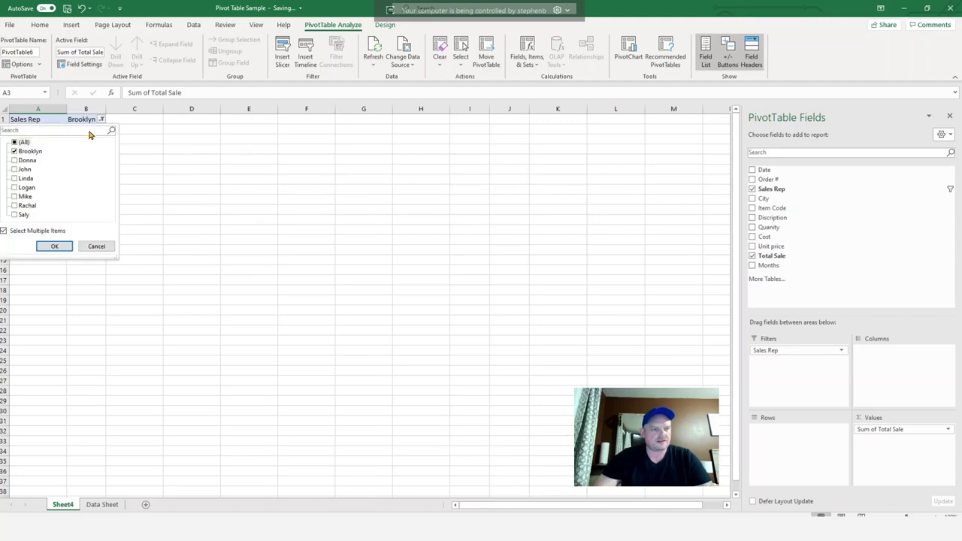
pyautogui.click(15, 142)
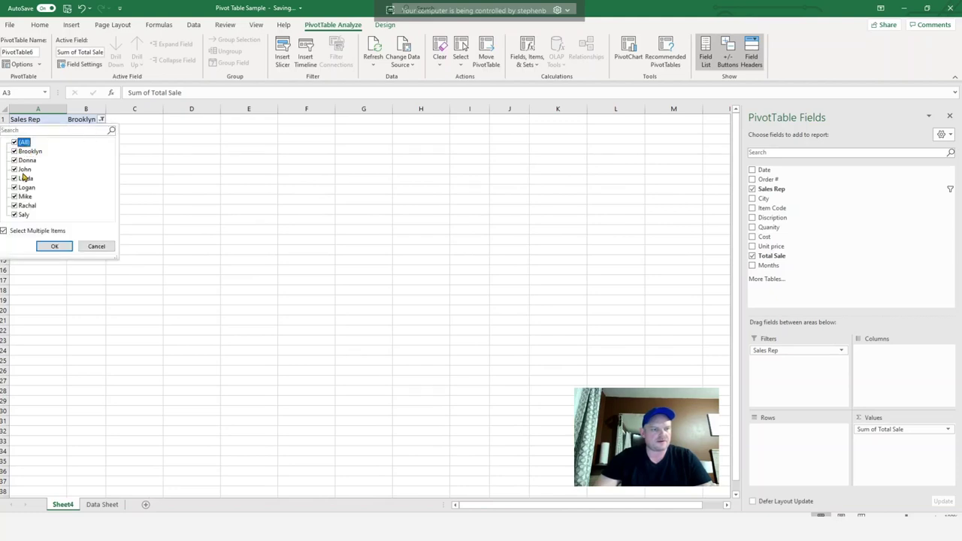
pyautogui.click(50, 246)
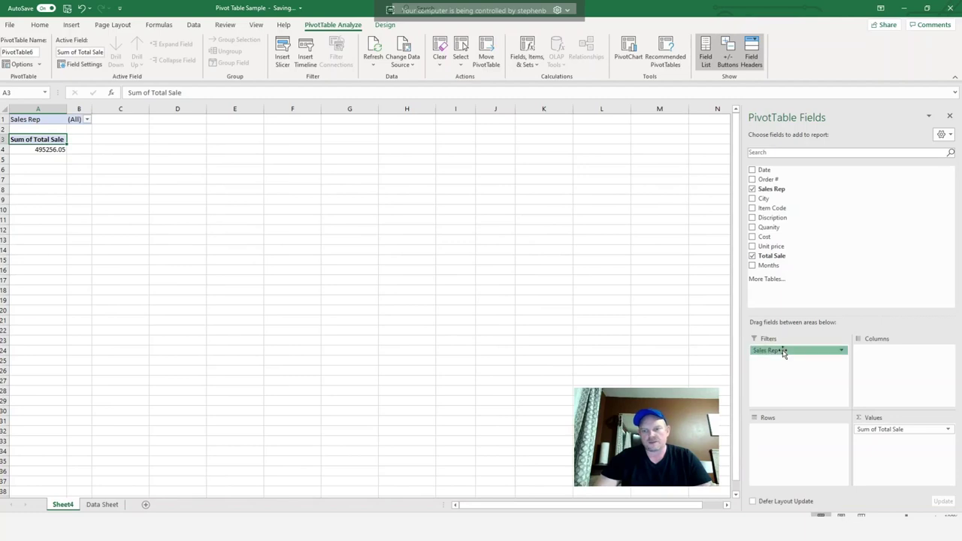
pyautogui.moveTo(782, 353); pyautogui.dragTo(785, 426)
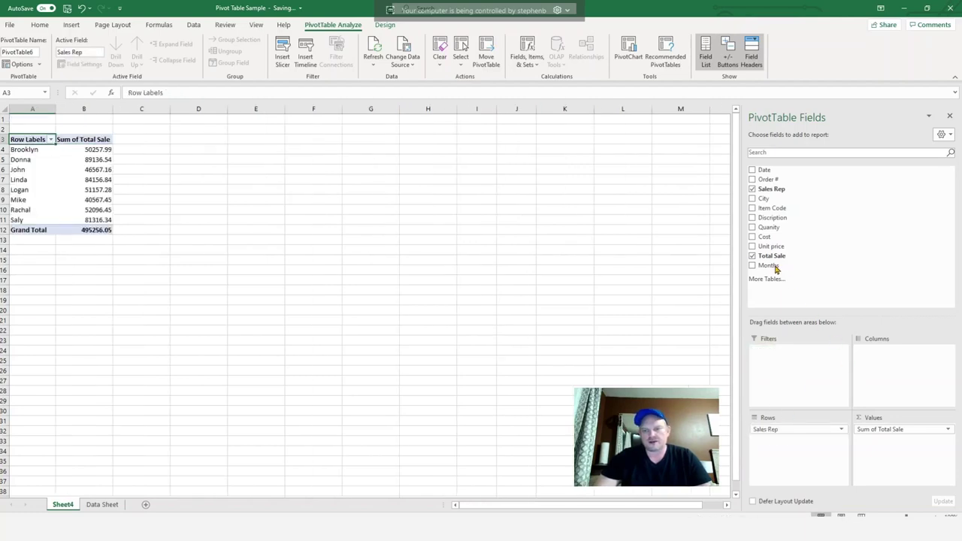
# Step: Add Unit price to the PivotTable values, leave the table, and reselect a cell inside it
pyautogui.click(752, 245)
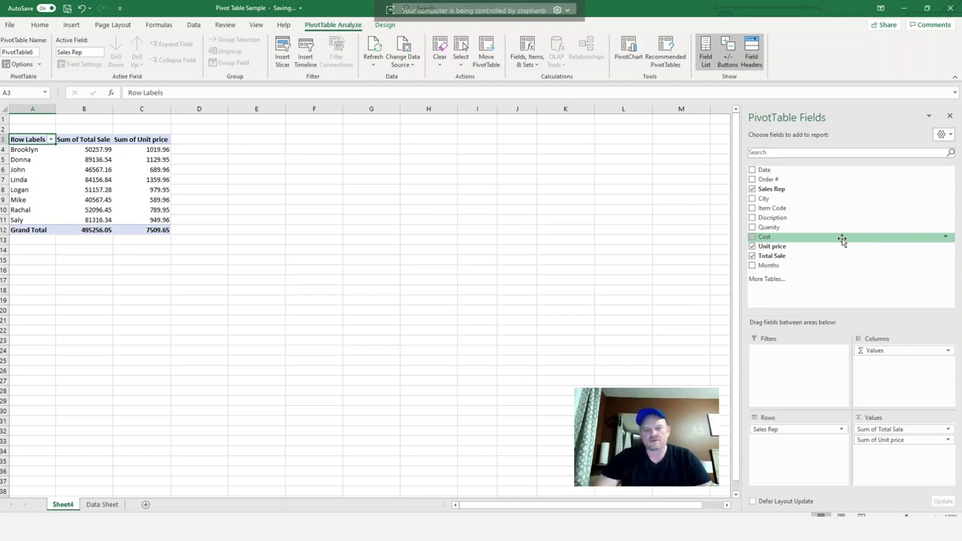
pyautogui.click(256, 239)
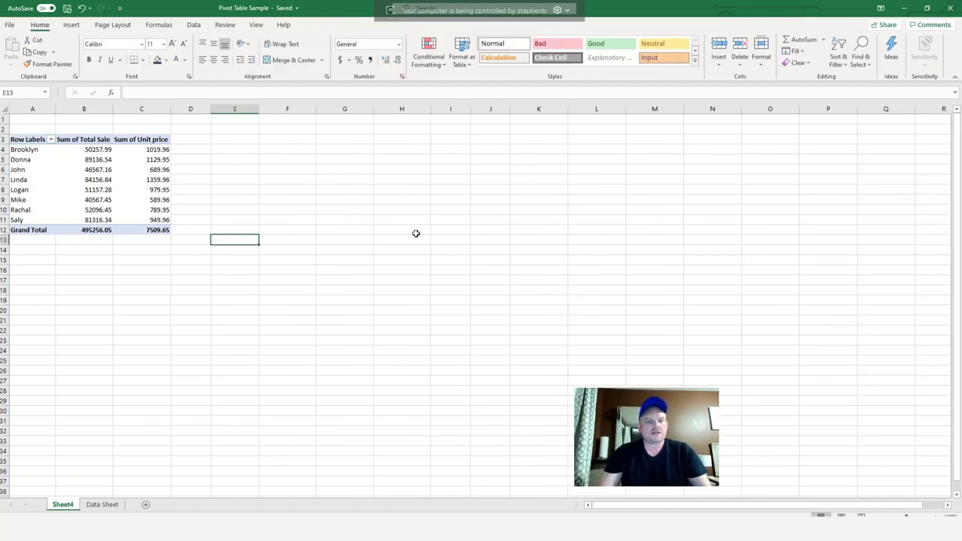
pyautogui.click(127, 158)
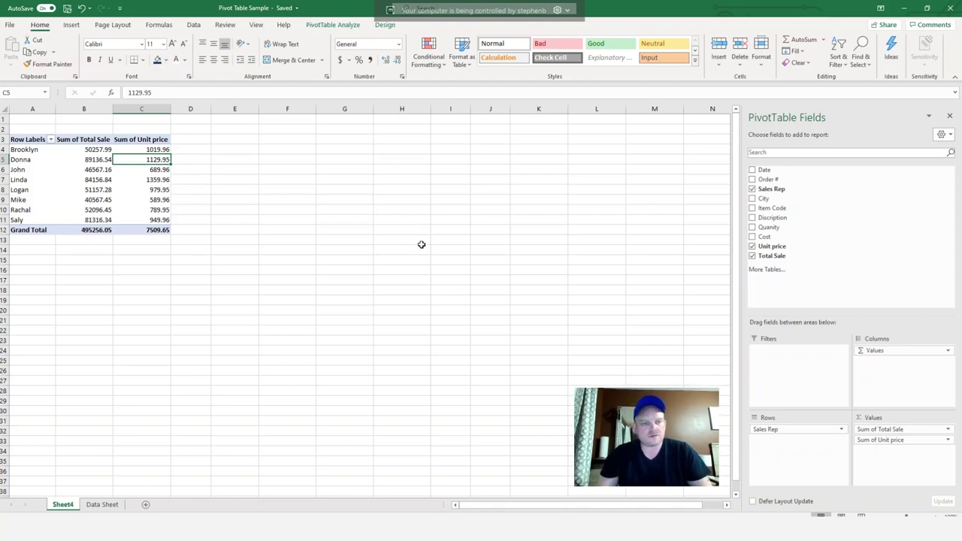
# Step: Remove Sales Rep, Unit price and Total Sale from the PivotTable
pyautogui.click(752, 189)
pyautogui.click(752, 245)
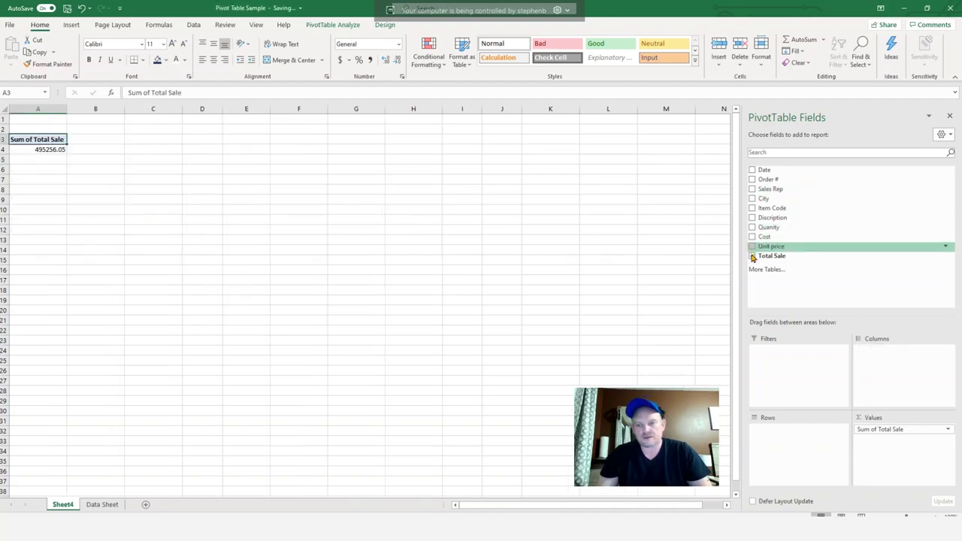
pyautogui.click(752, 256)
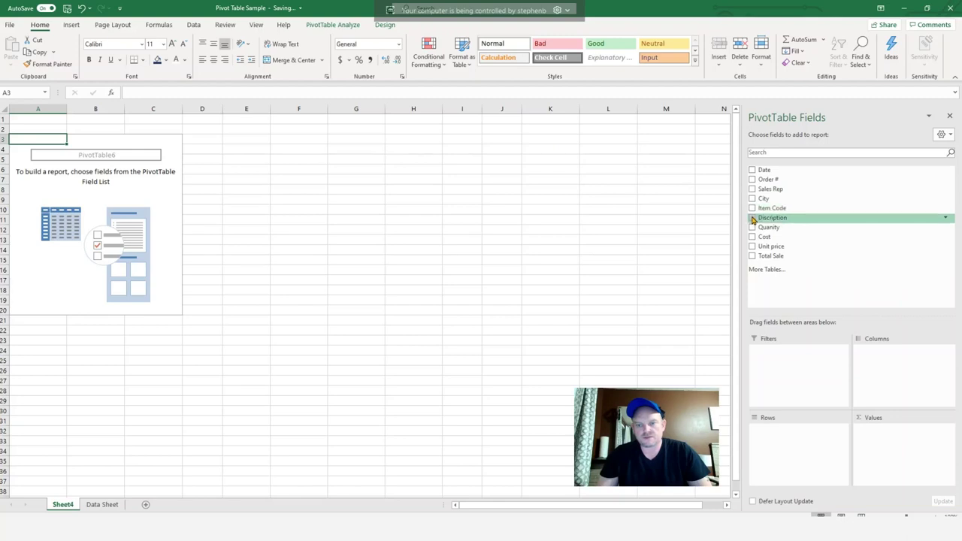
# Step: Build the PivotTable with Discription as rows and the sums of Item Code, Total Sale and Cost as values
pyautogui.click(752, 218)
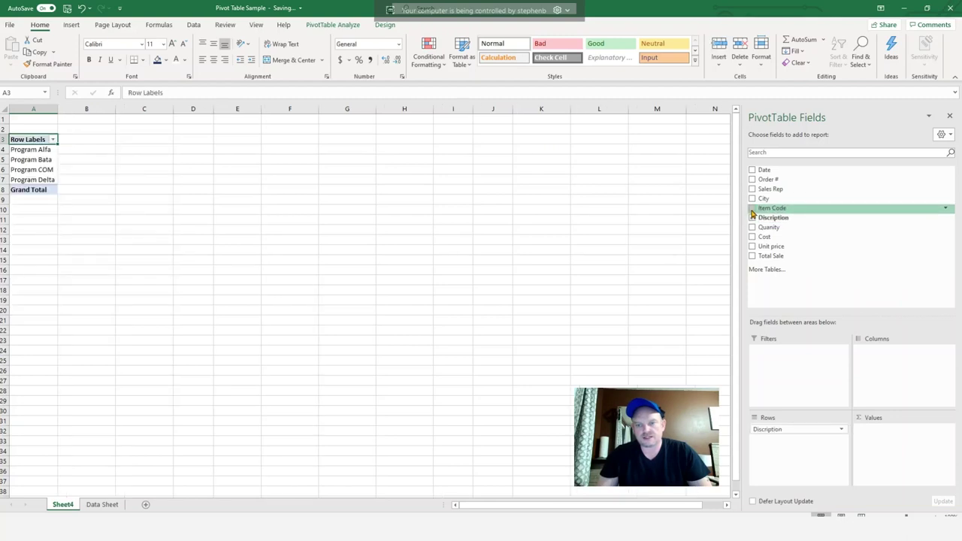
pyautogui.click(752, 208)
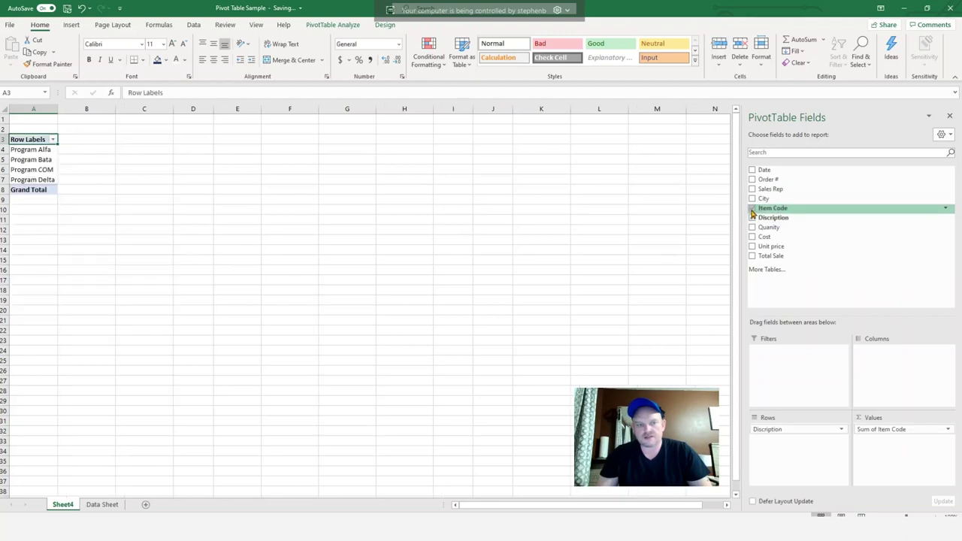
pyautogui.click(752, 256)
pyautogui.click(753, 237)
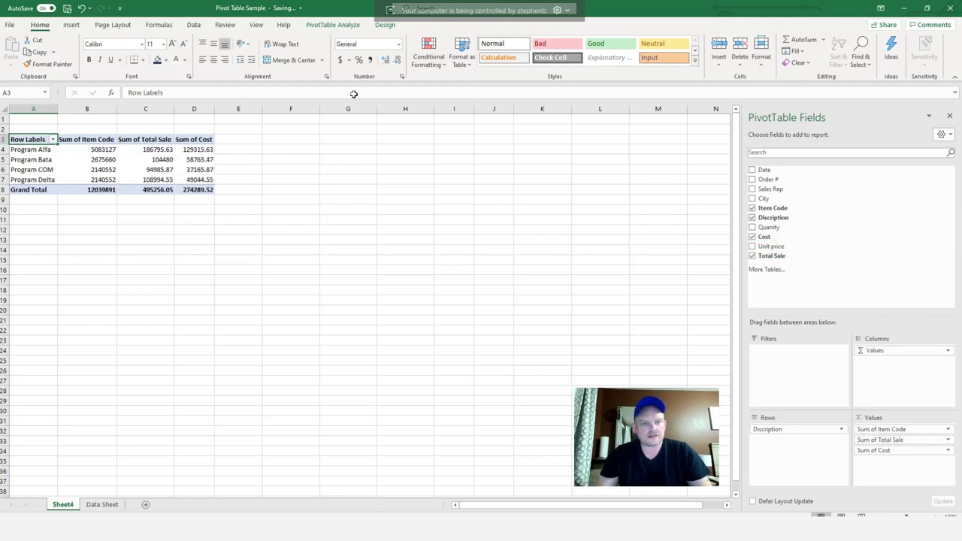
# Step: Start a new calculated field for the PivotTable and name it Profits
pyautogui.click(330, 25)
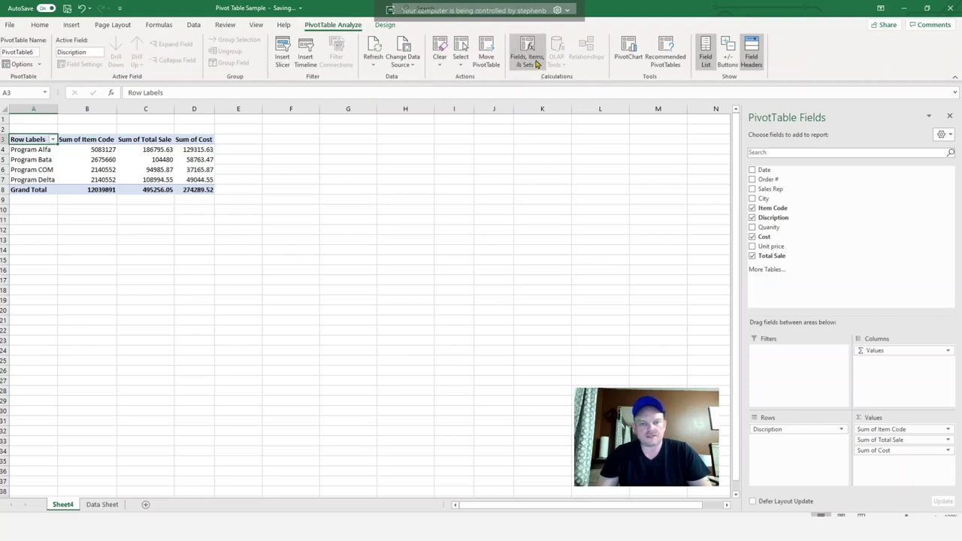
pyautogui.click(538, 66)
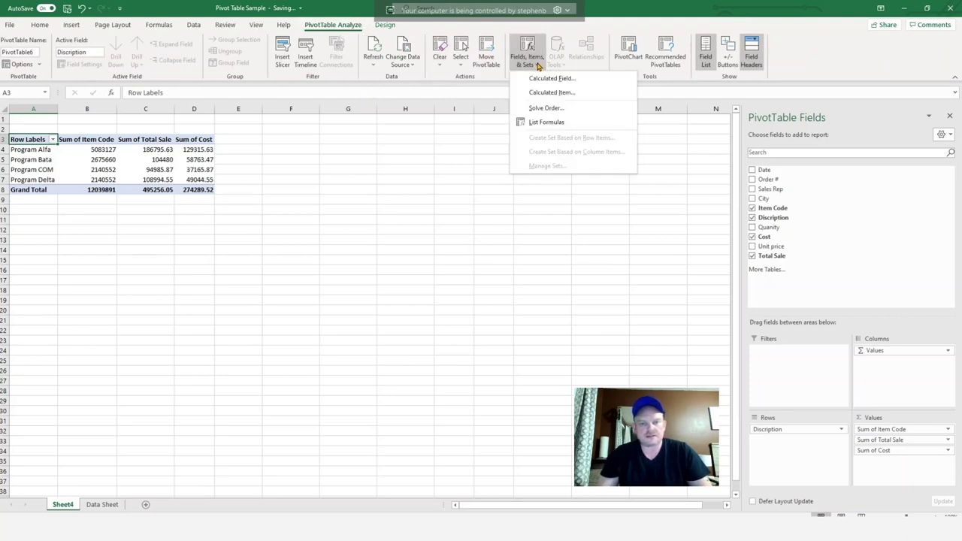
pyautogui.click(551, 78)
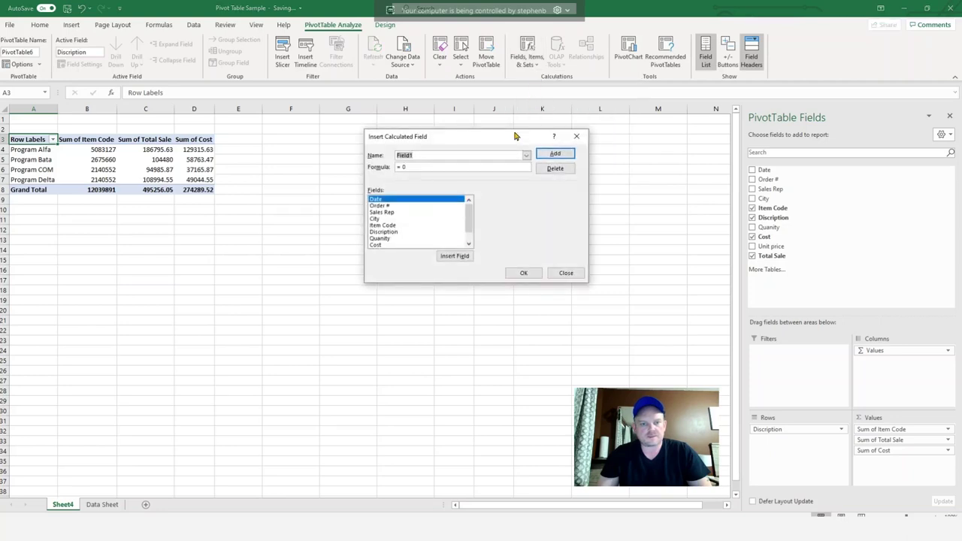
pyautogui.write('Pr')
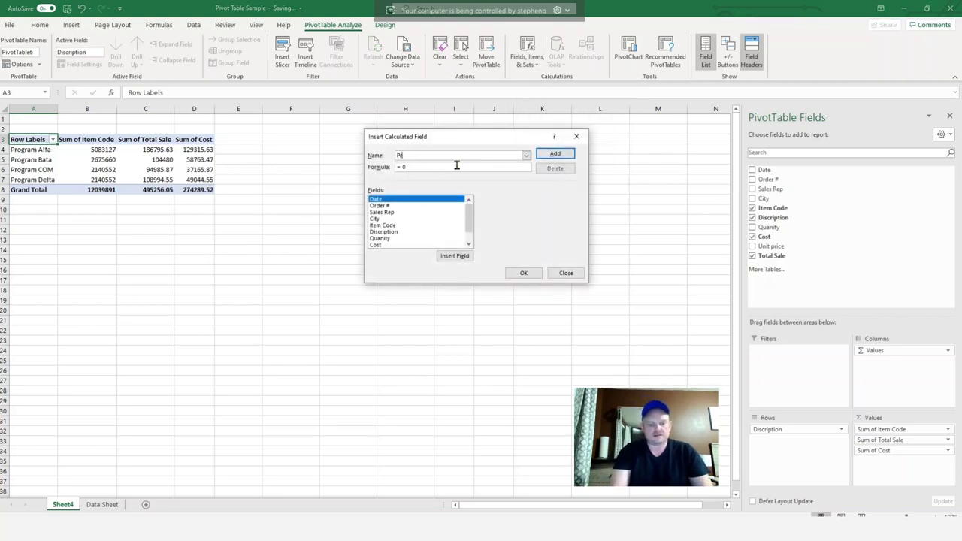
pyautogui.write('ofits')
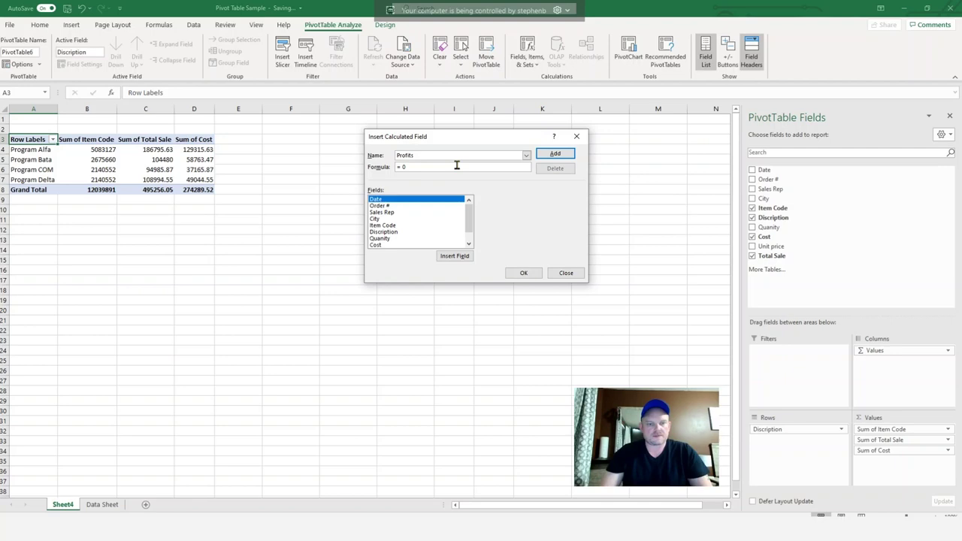
# Step: Set the Profits formula to = 'Total Sale' - Cost and add the calculated field to the PivotTable
pyautogui.click(412, 169)
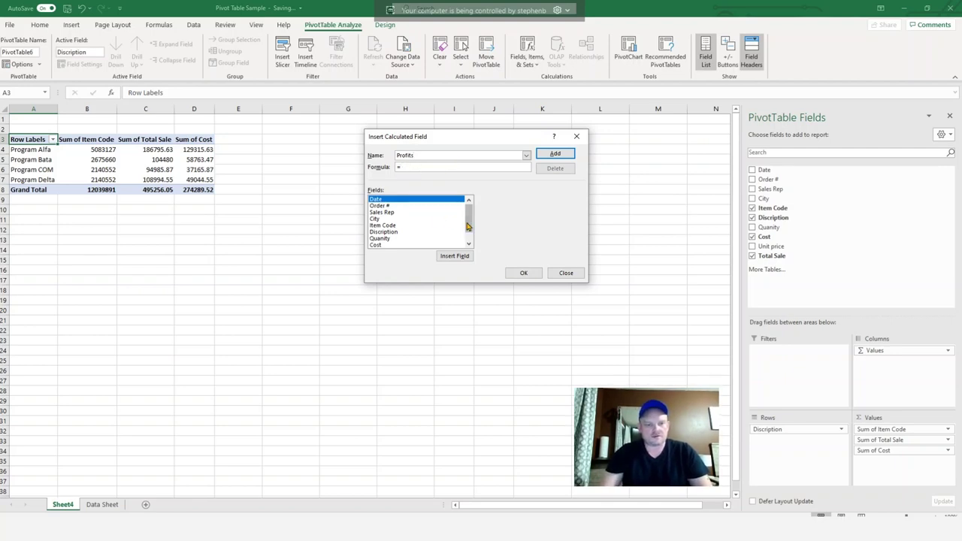
pyautogui.moveTo(469, 227); pyautogui.dragTo(469, 242)
pyautogui.click(381, 247)
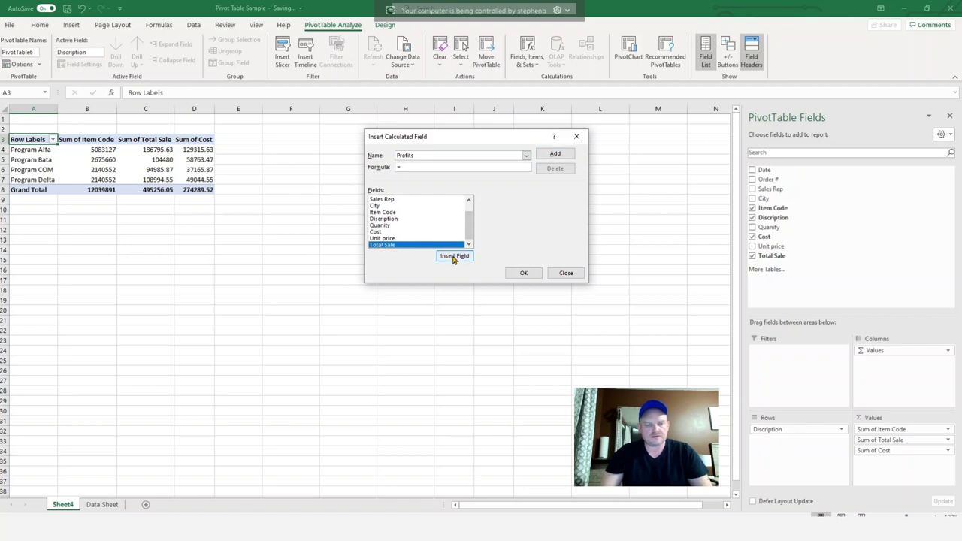
pyautogui.click(453, 258)
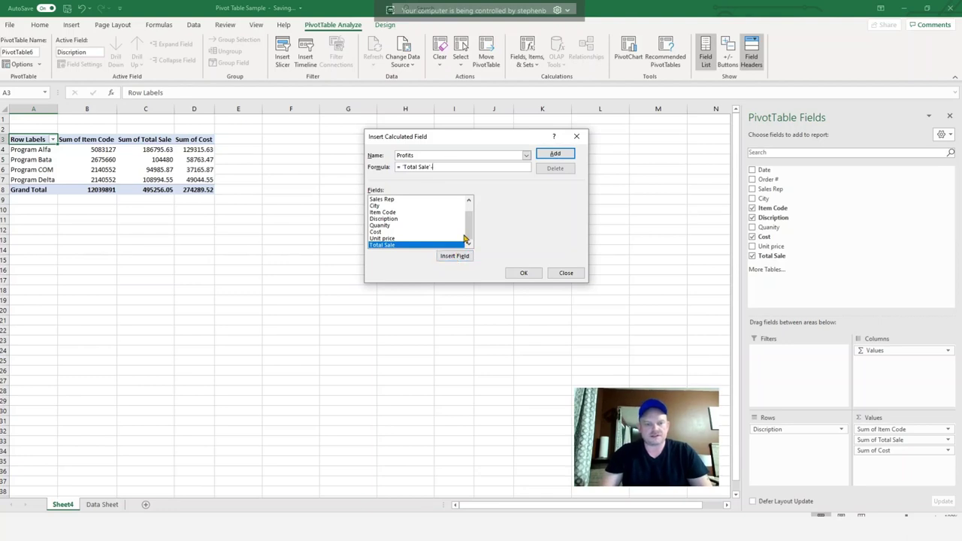
pyautogui.click(385, 232)
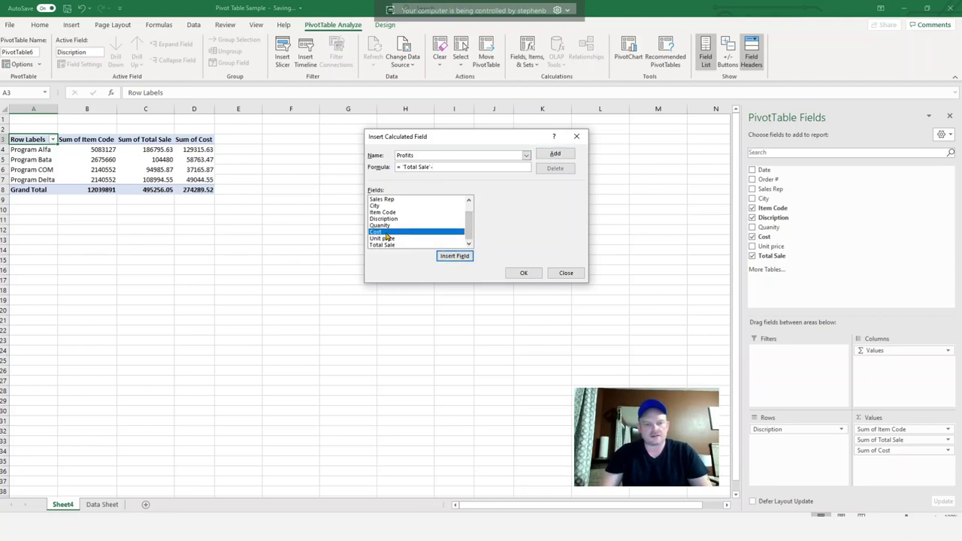
pyautogui.click(451, 257)
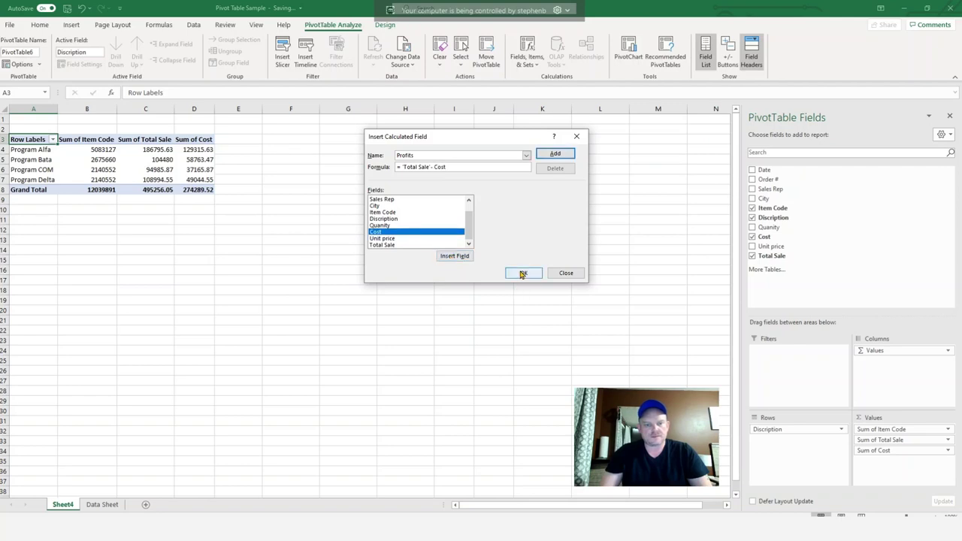
pyautogui.click(523, 274)
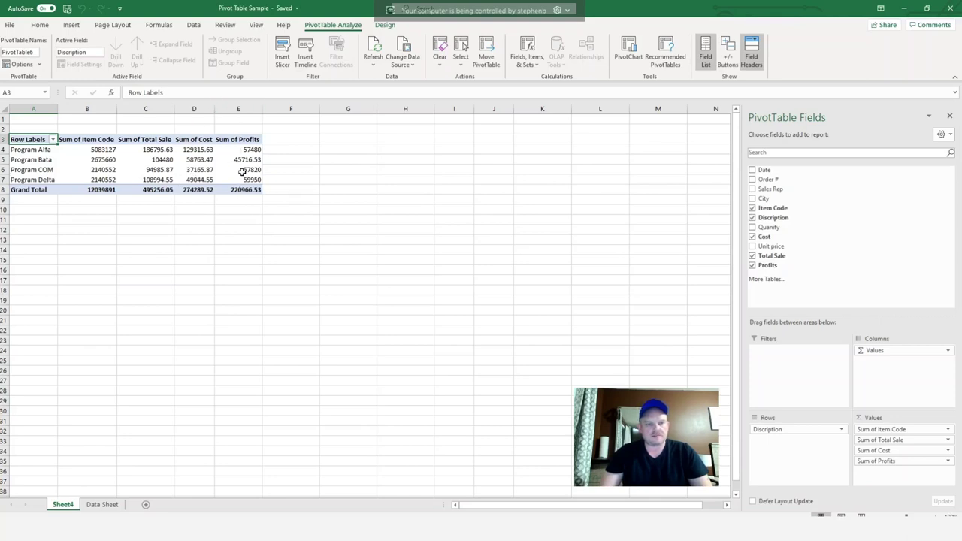
# Step: Remove Profits from the PivotTable, add it back, and select an empty cell outside the table
pyautogui.click(752, 266)
pyautogui.click(752, 266)
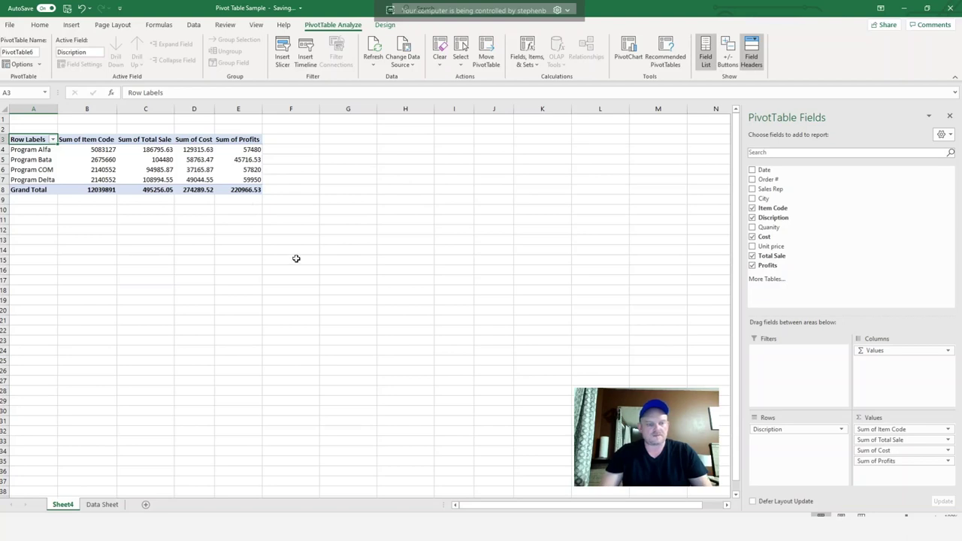
pyautogui.click(331, 175)
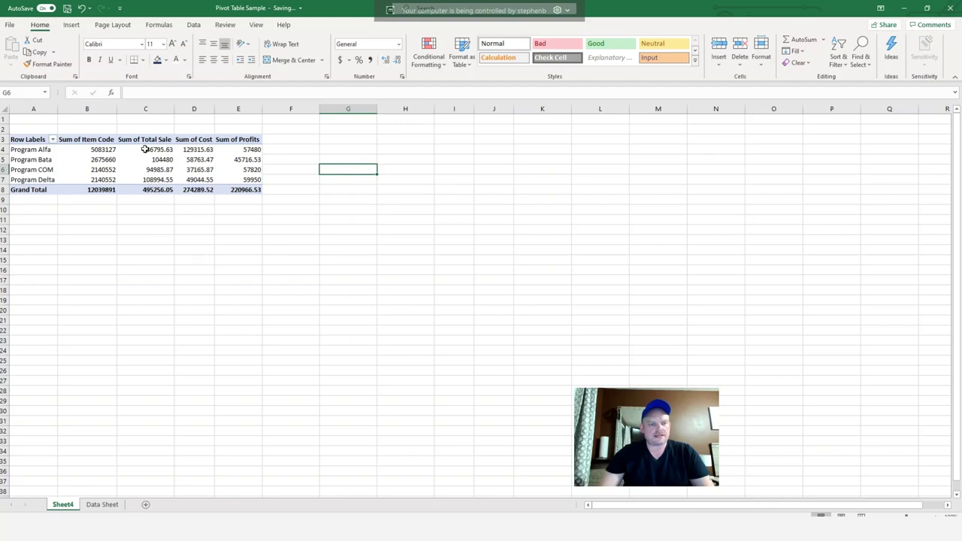
# Step: Format the Total Sale, Cost and Profits values in C4:E7 as accounting with thousands separators and dollar signs
pyautogui.moveTo(144, 150); pyautogui.dragTo(239, 179)
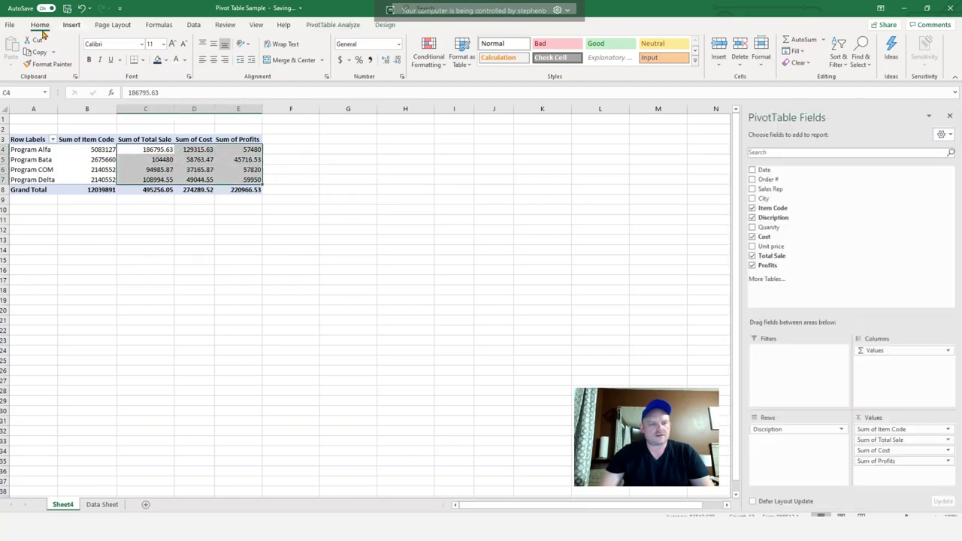
pyautogui.click(370, 61)
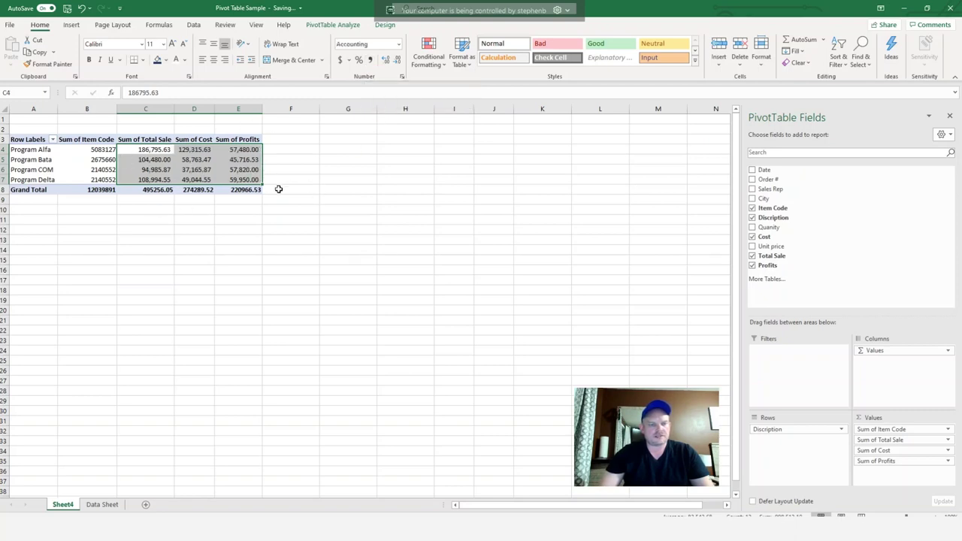
pyautogui.click(341, 60)
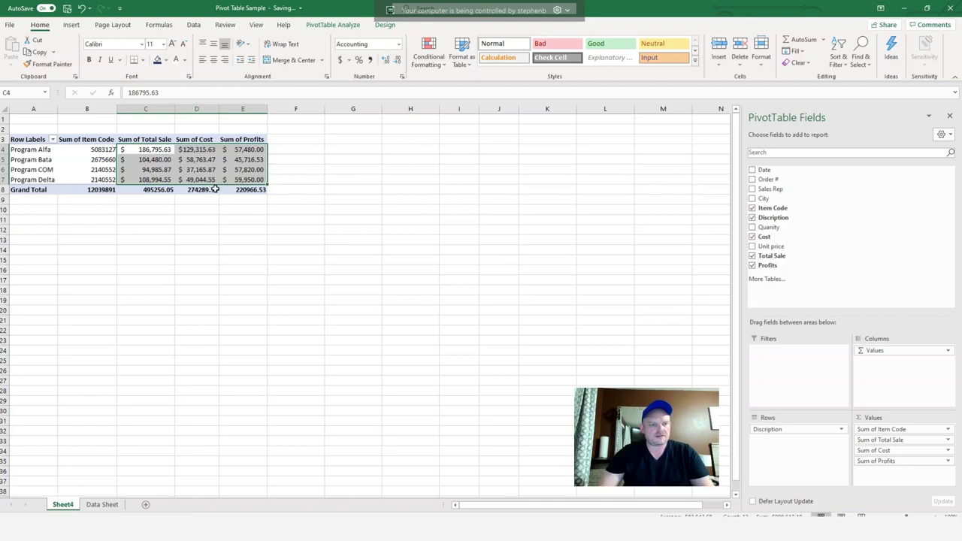
pyautogui.click(336, 188)
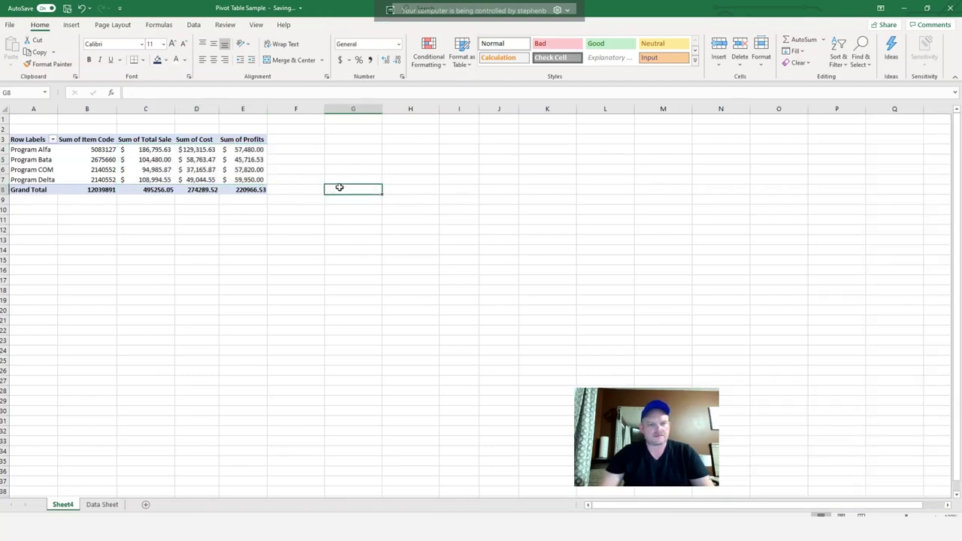
# Step: Clear Profits, Total Sale, Cost, Discription and Item Code from the PivotTable
pyautogui.click(165, 159)
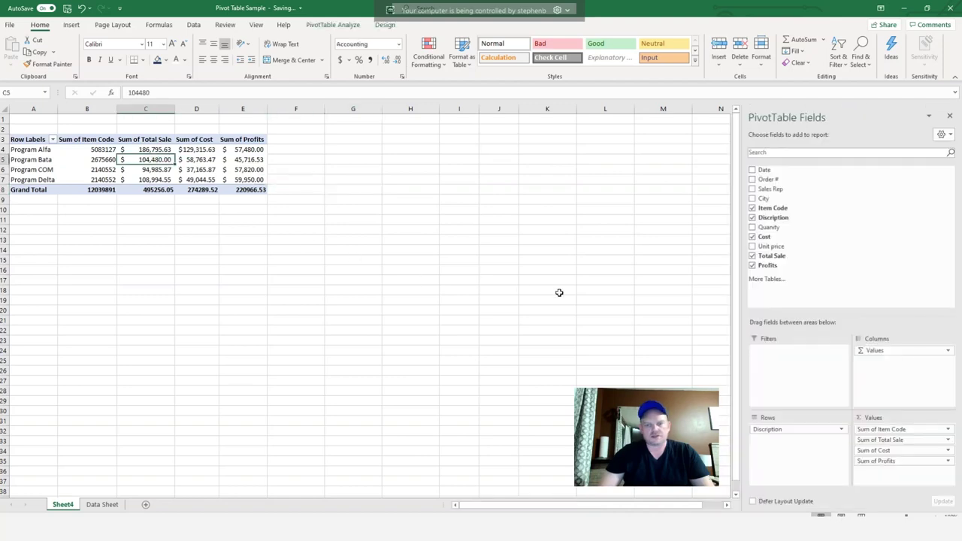
pyautogui.click(753, 266)
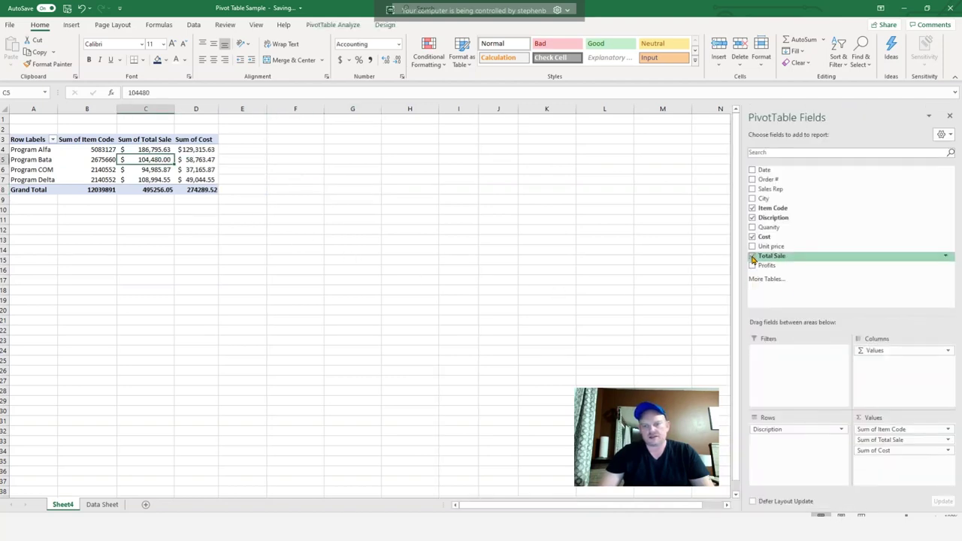
pyautogui.click(753, 256)
pyautogui.click(752, 238)
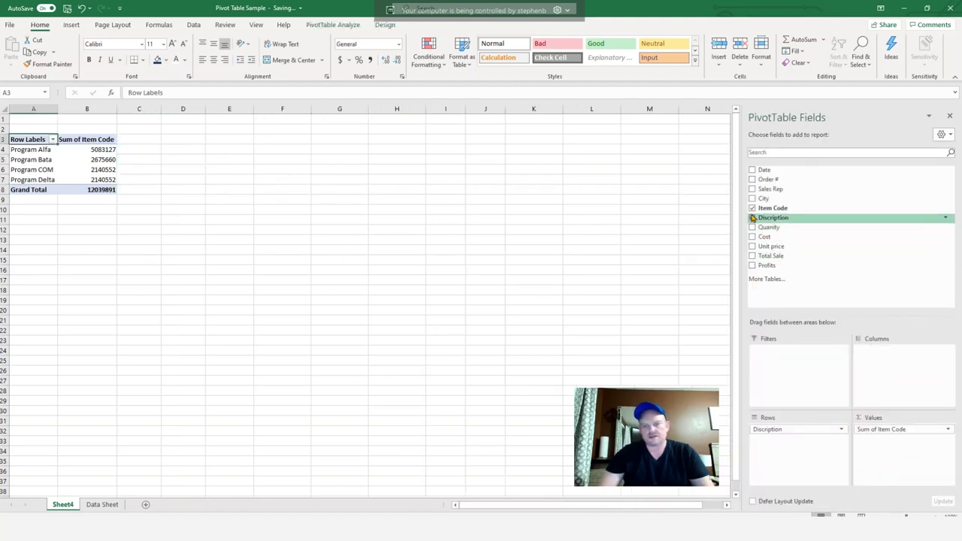
pyautogui.click(752, 218)
pyautogui.click(752, 209)
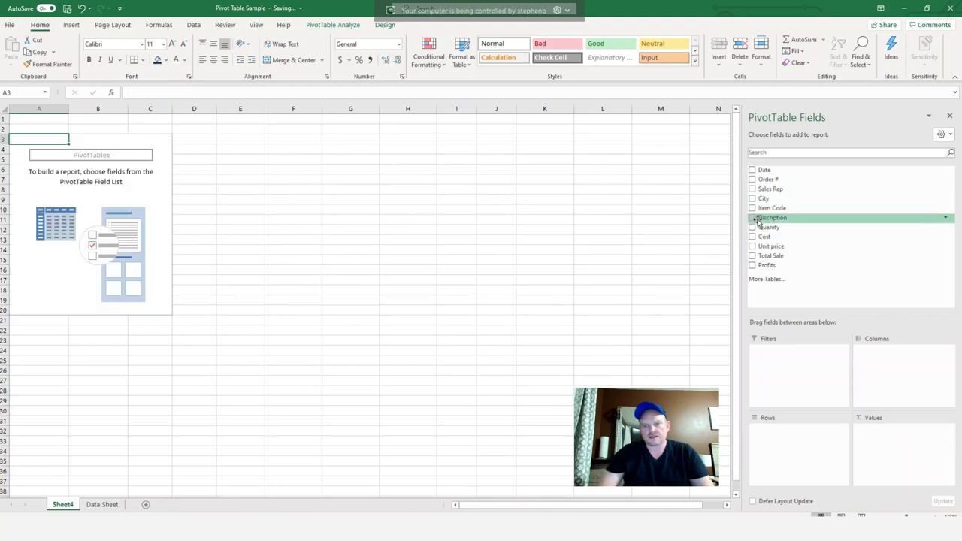
# Step: Add Discription as rows and Quanity as summed values, and sort the quantities from largest to smallest
pyautogui.click(752, 219)
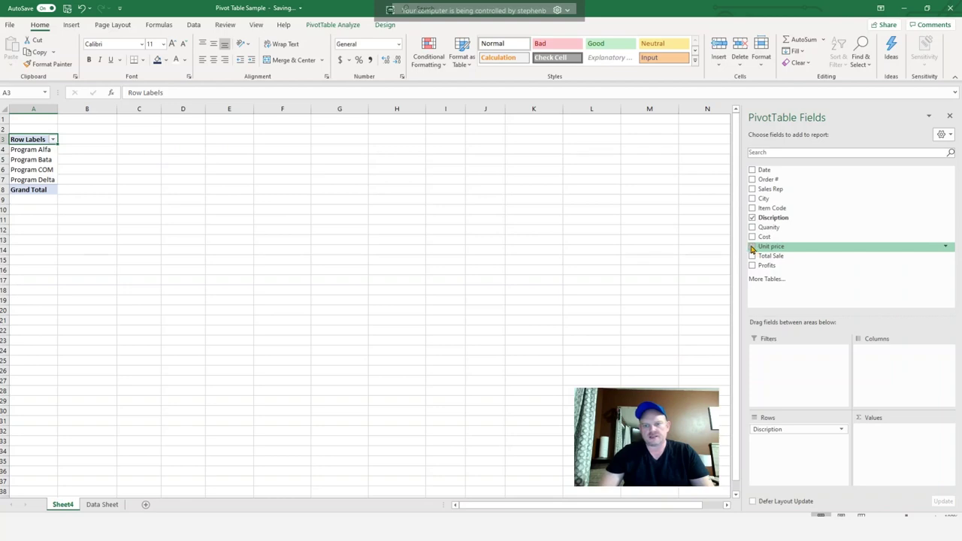
pyautogui.click(752, 228)
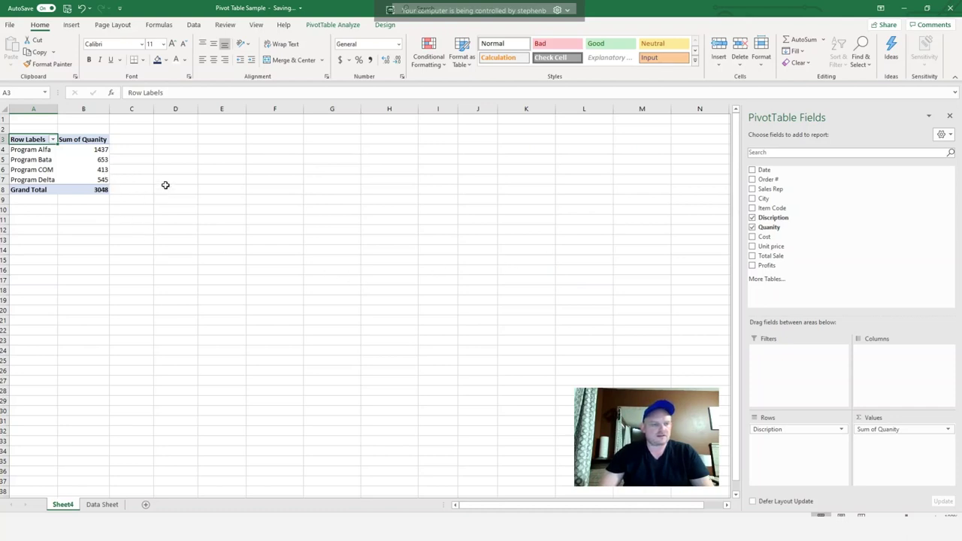
pyautogui.click(96, 160)
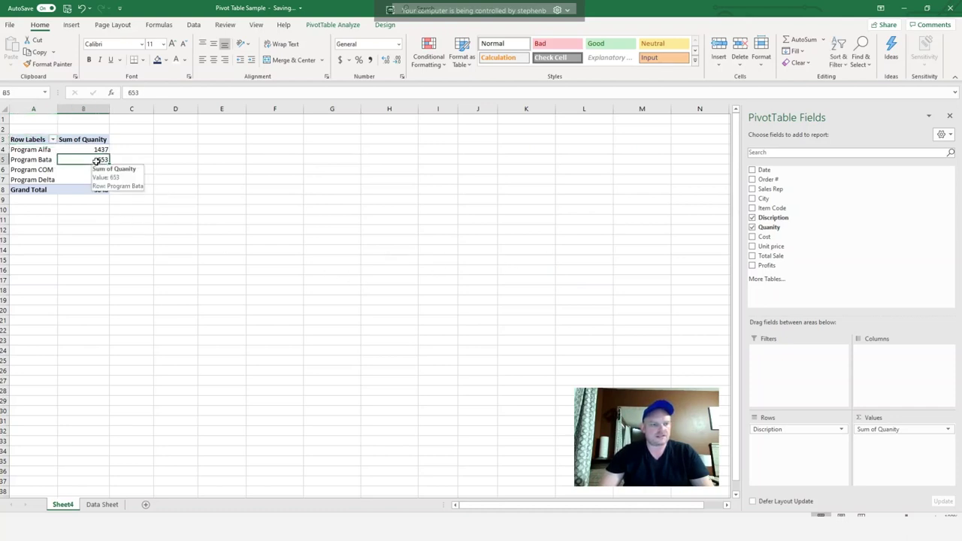
pyautogui.rightClick(88, 163)
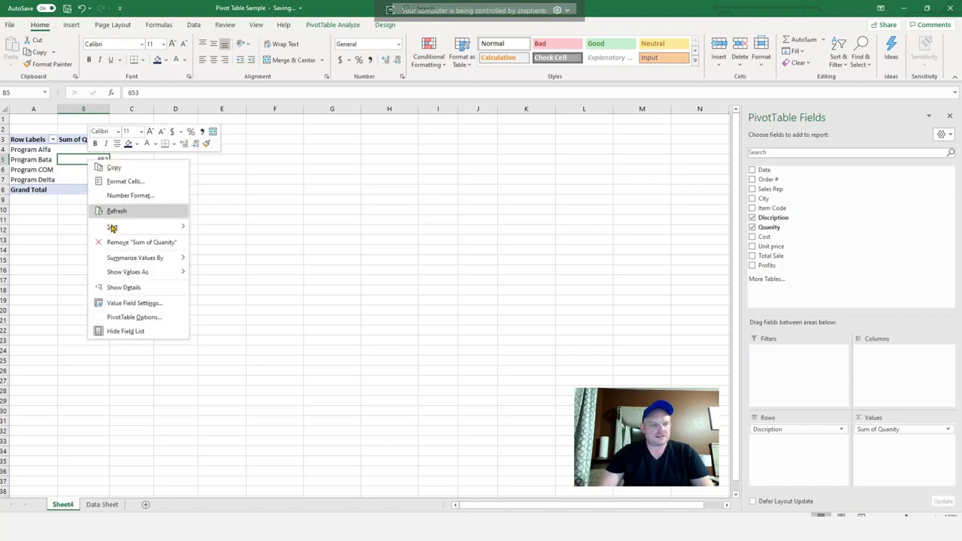
pyautogui.moveTo(143, 227)
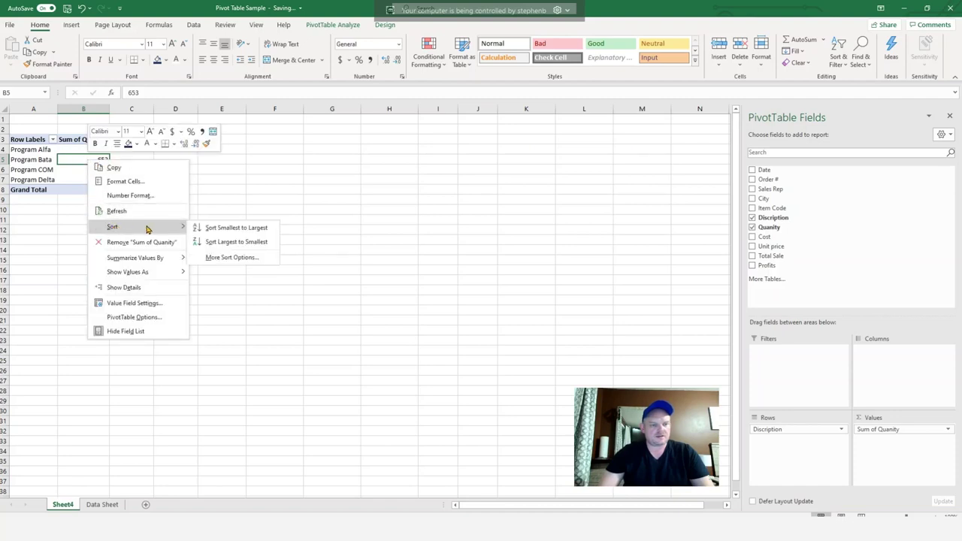
pyautogui.click(215, 243)
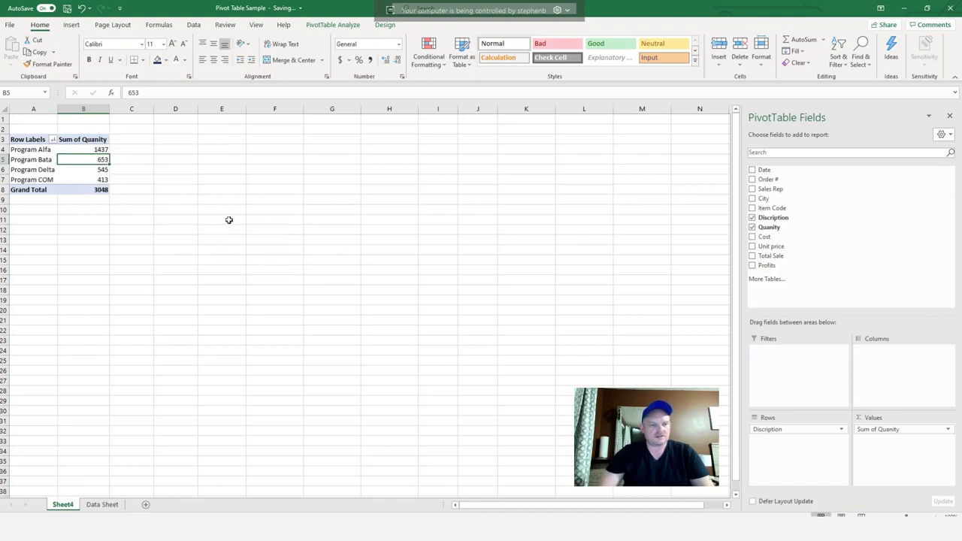
# Step: Show the Sum of Quanity values as % of Column Total and leave the table
pyautogui.rightClick(100, 161)
pyautogui.moveTo(136, 274)
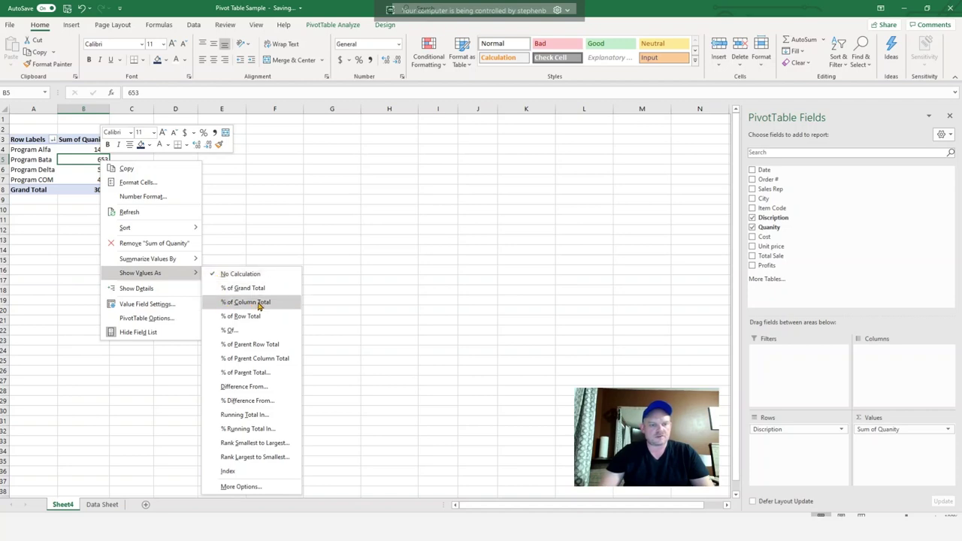
pyautogui.click(259, 303)
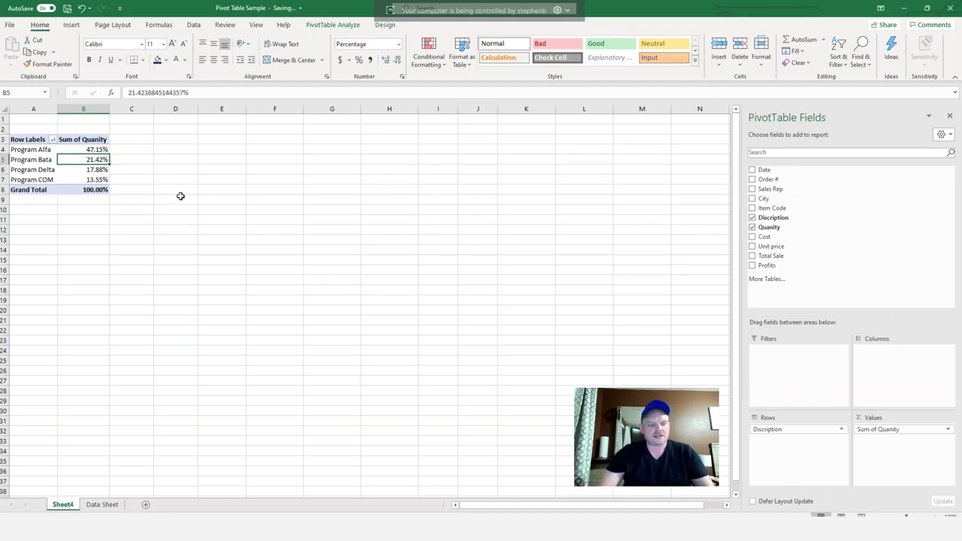
pyautogui.click(180, 194)
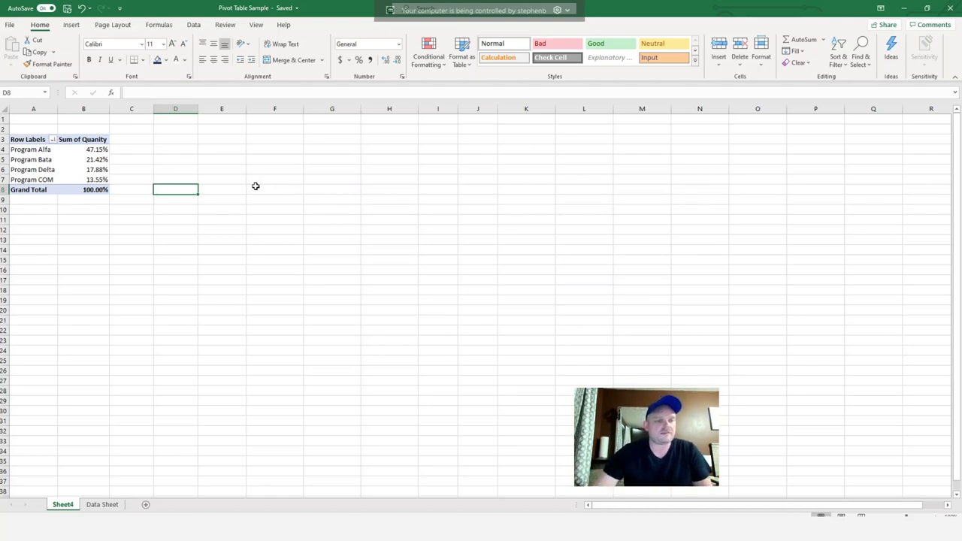
# Step: Try a 3-D pie PivotChart of the Quanity percentages after comparing the pie subtypes, and undo the chart
pyautogui.moveTo(86, 165)
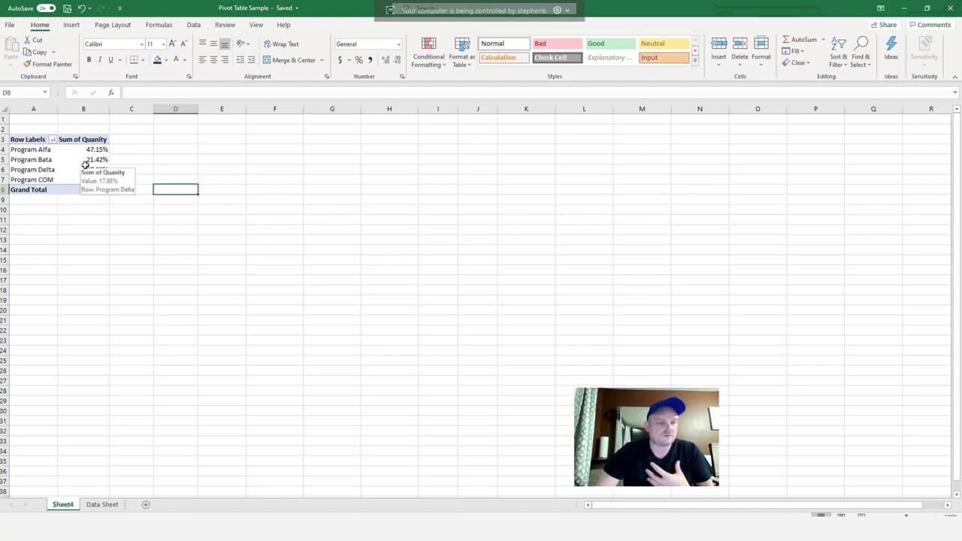
pyautogui.click(88, 158)
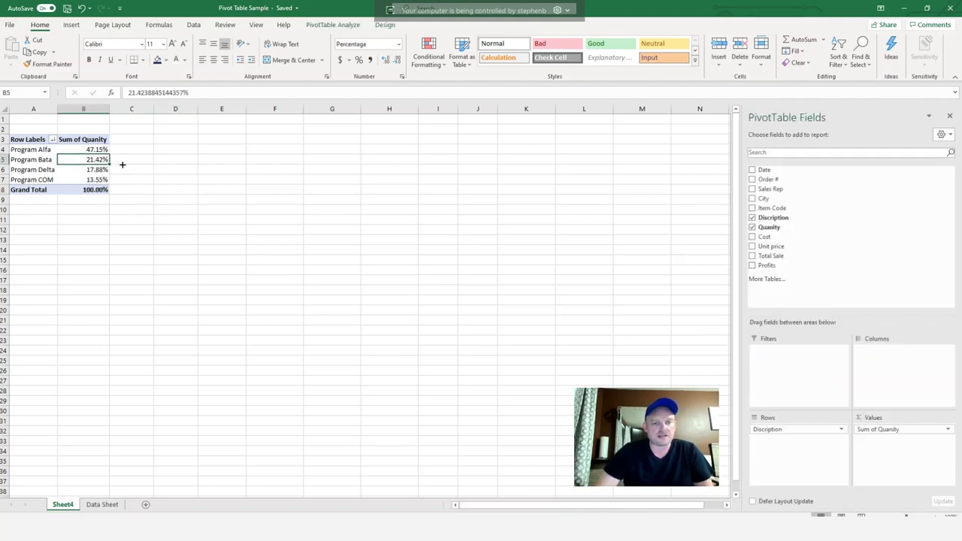
pyautogui.click(335, 25)
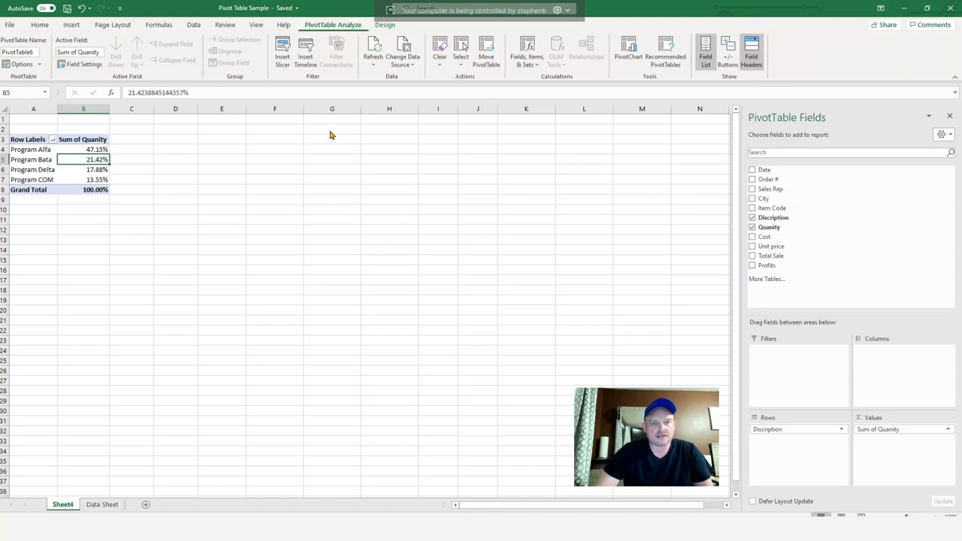
pyautogui.click(628, 60)
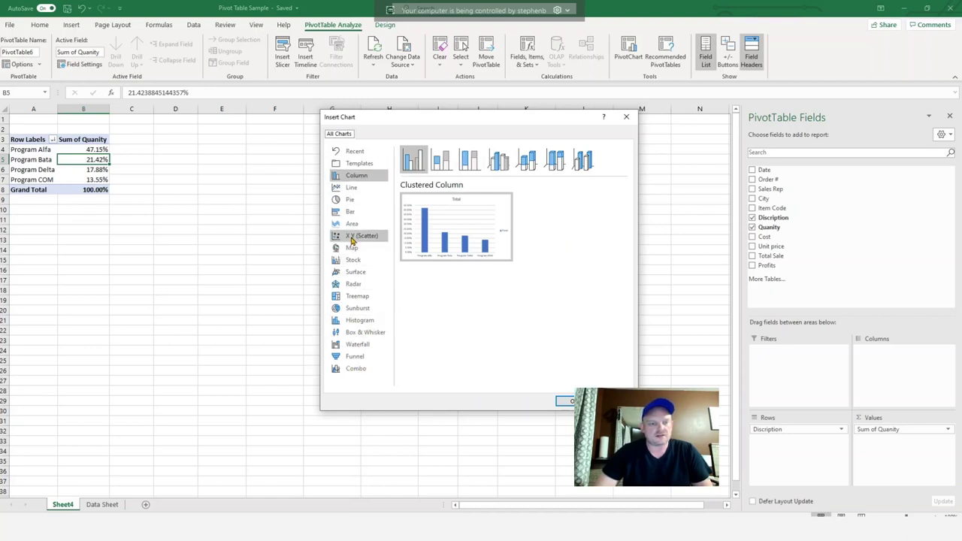
pyautogui.click(350, 200)
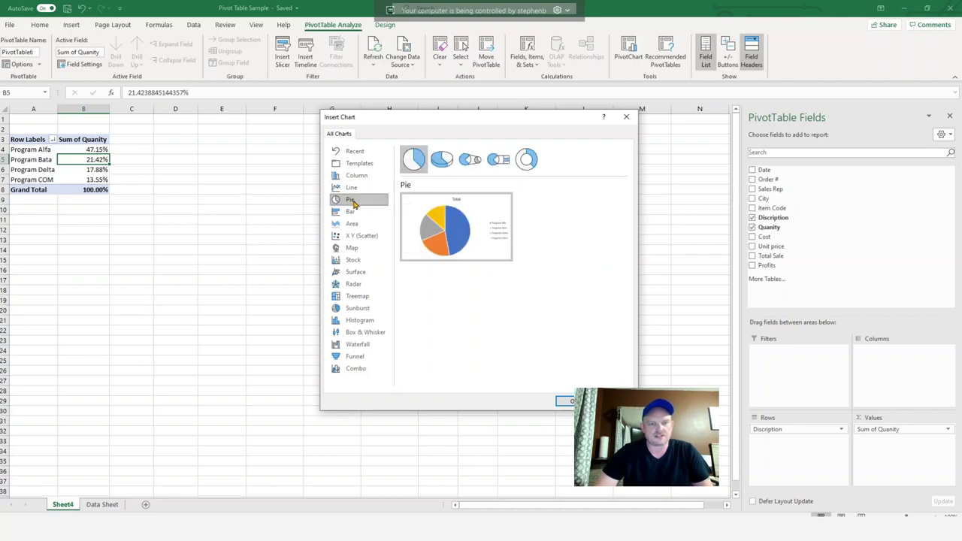
pyautogui.click(442, 159)
pyautogui.click(470, 159)
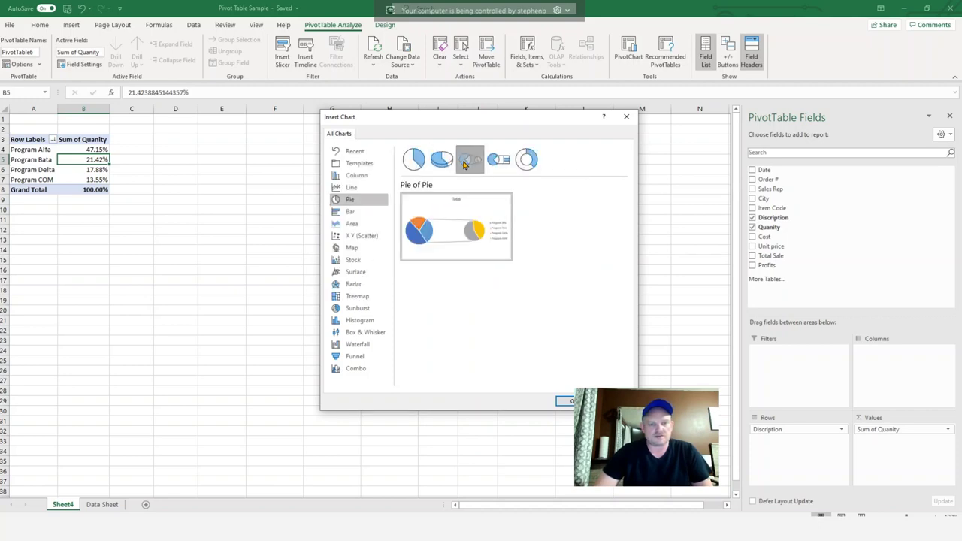
pyautogui.click(497, 160)
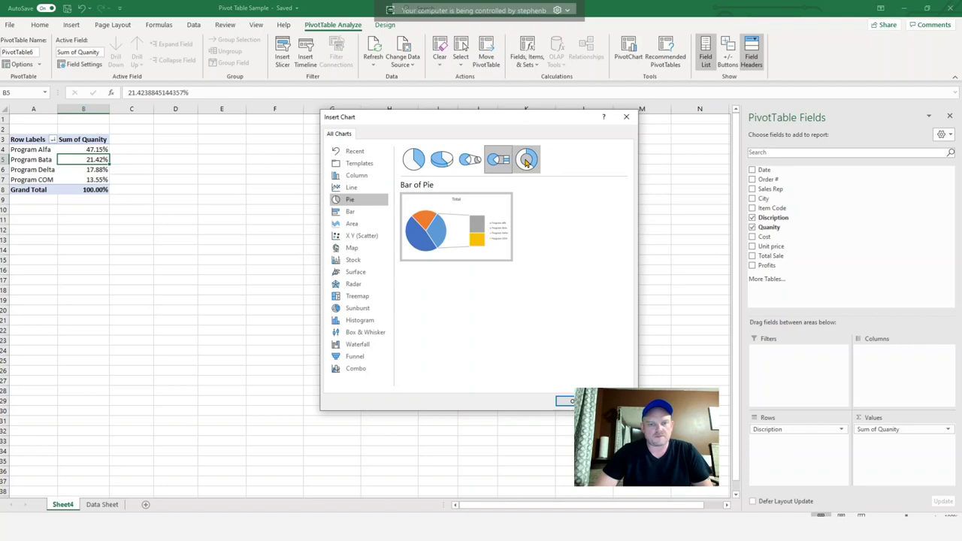
pyautogui.click(526, 161)
pyautogui.click(498, 159)
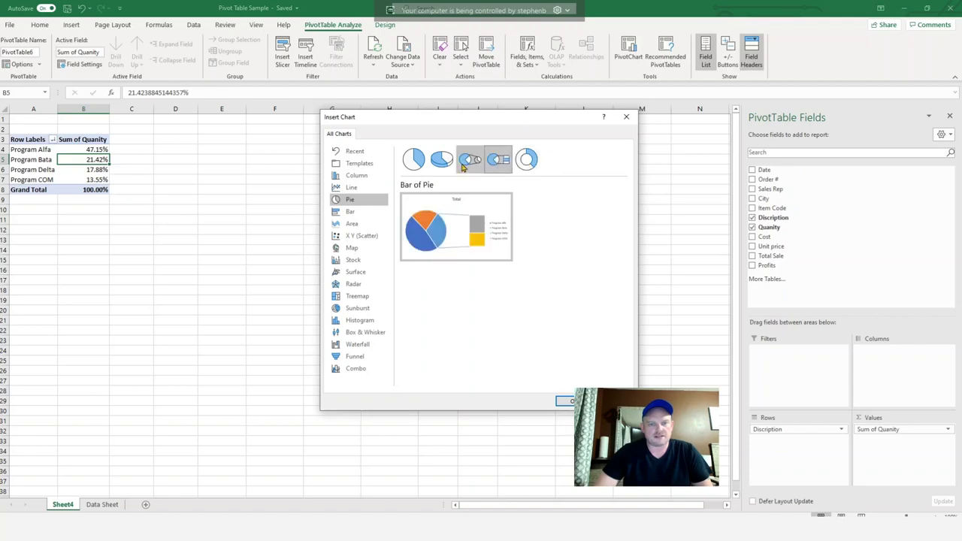
pyautogui.click(469, 159)
pyautogui.click(442, 160)
pyautogui.click(562, 401)
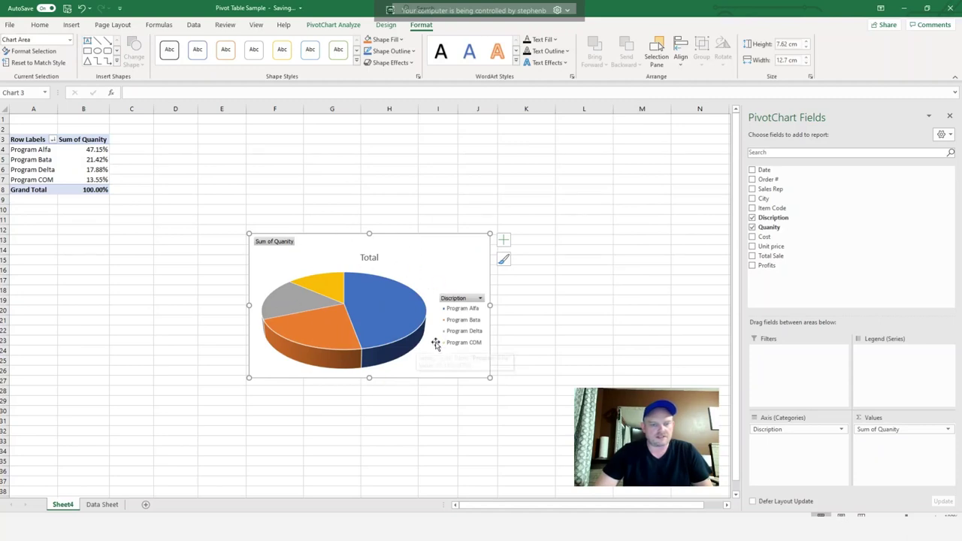
pyautogui.moveTo(390, 350)
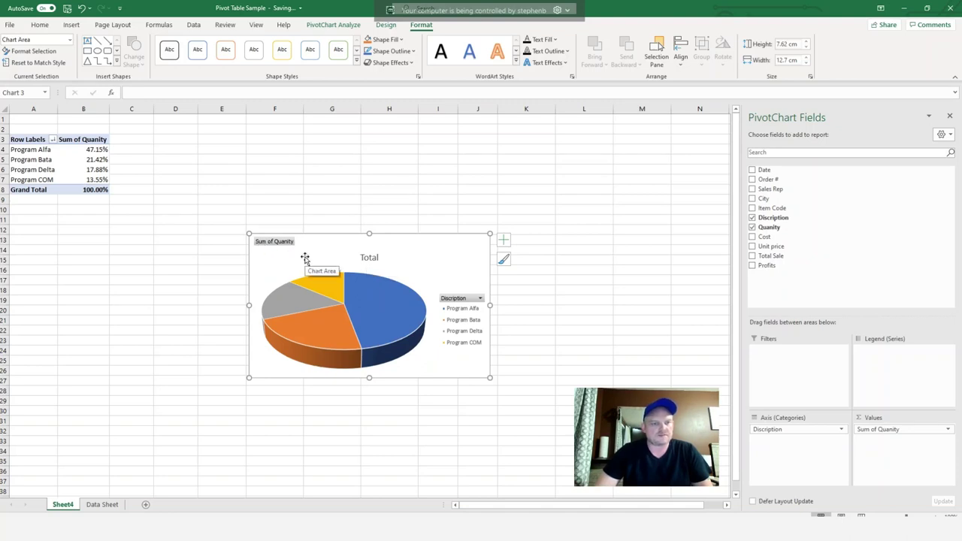
pyautogui.click(81, 8)
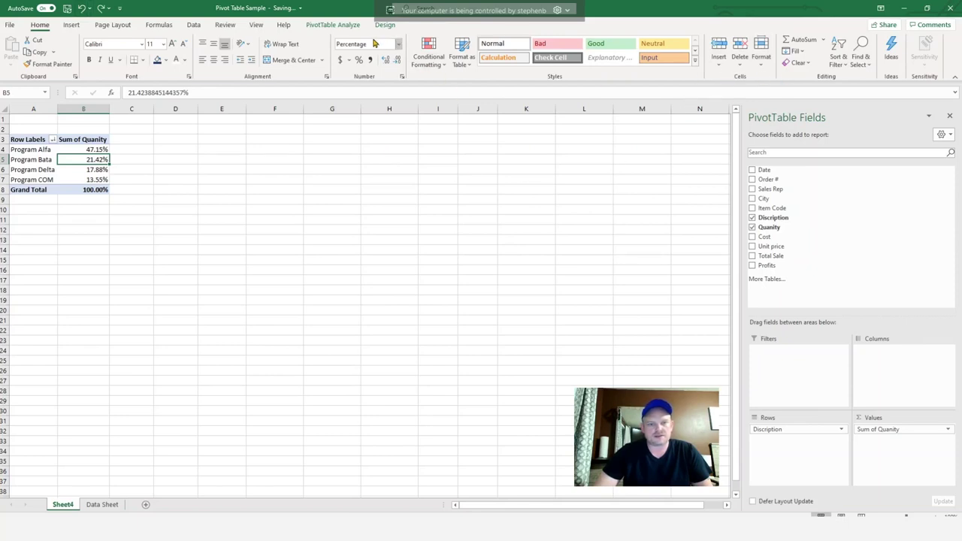
# Step: Insert a Clustered Column PivotChart based on the Quanity percentages by Discription
pyautogui.click(333, 25)
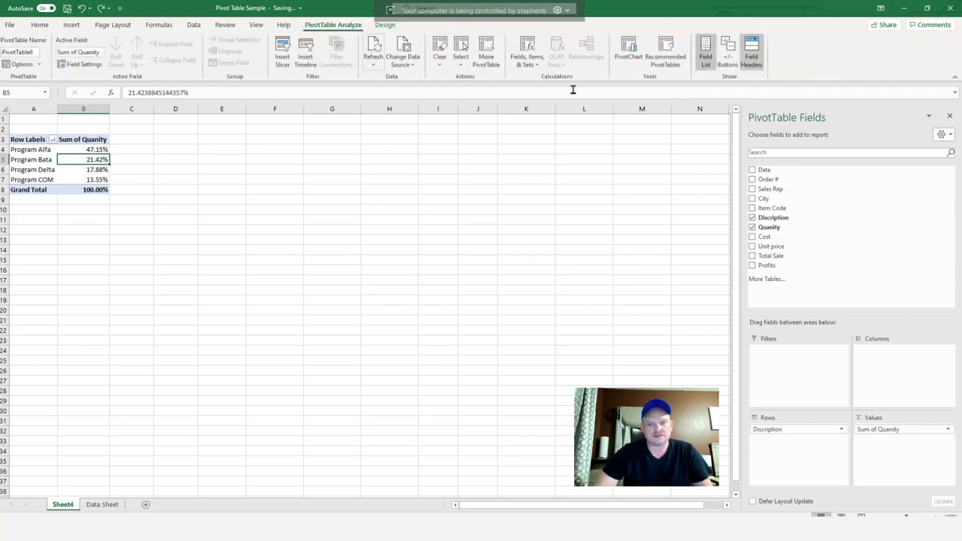
pyautogui.click(621, 62)
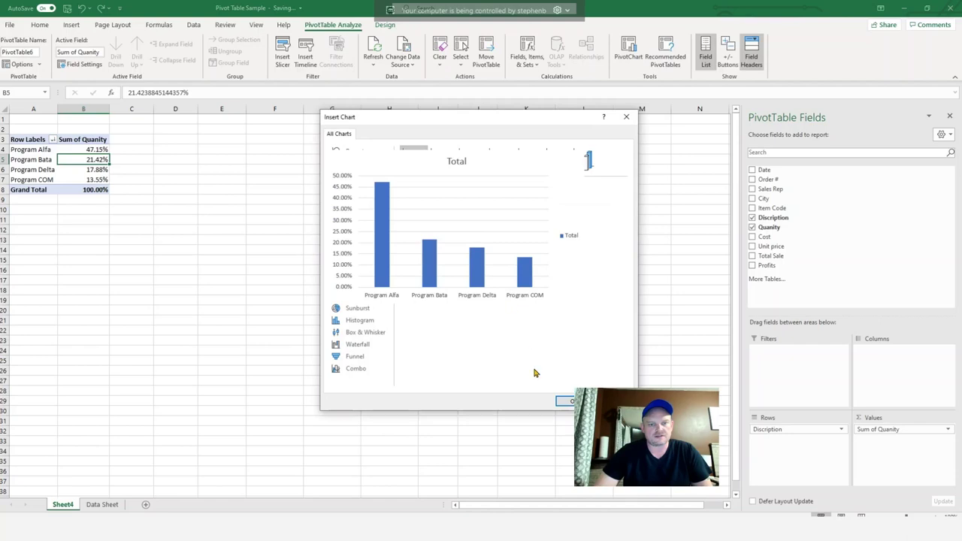
pyautogui.click(565, 401)
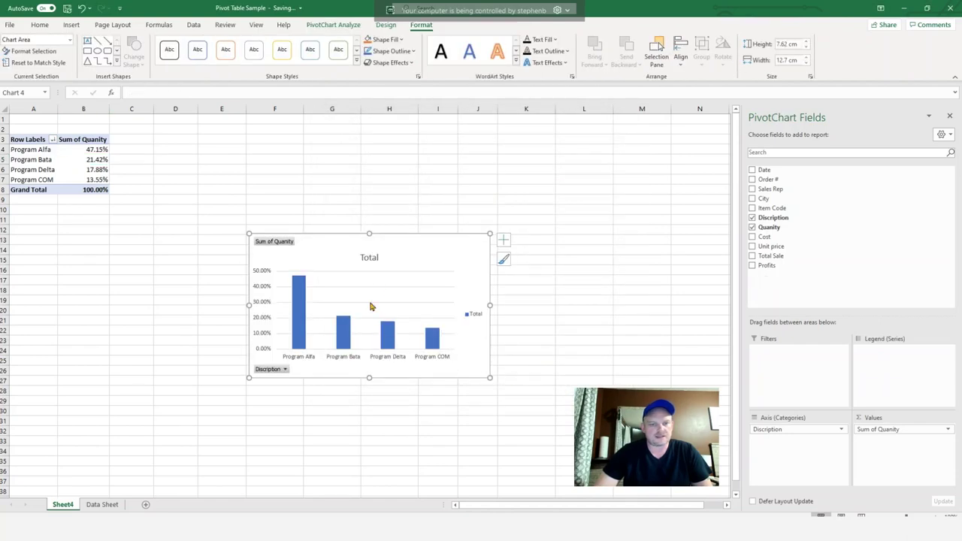
# Step: Replace Quanity in the PivotChart values with Unit price, Total Sale and Cost, in that order, and leave the chart
pyautogui.click(752, 257)
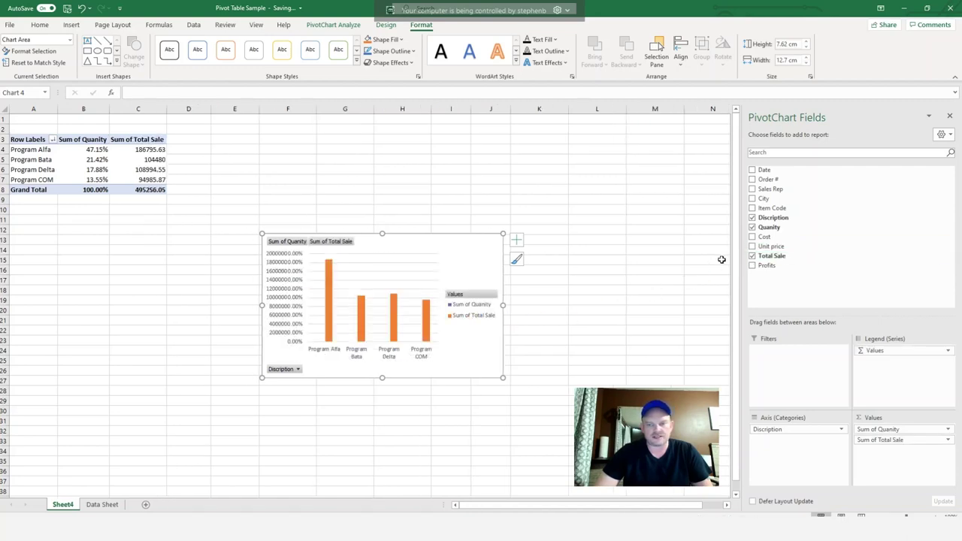
pyautogui.click(752, 227)
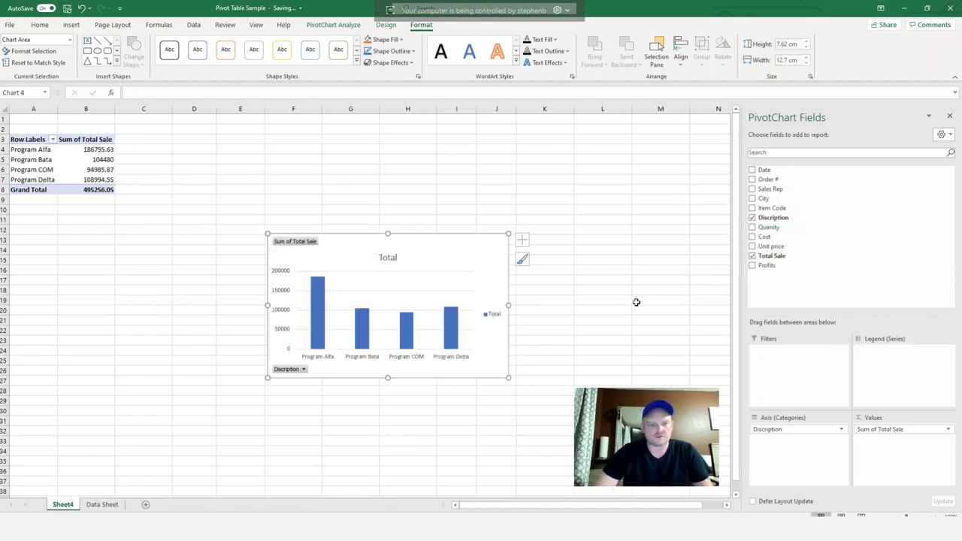
pyautogui.click(752, 247)
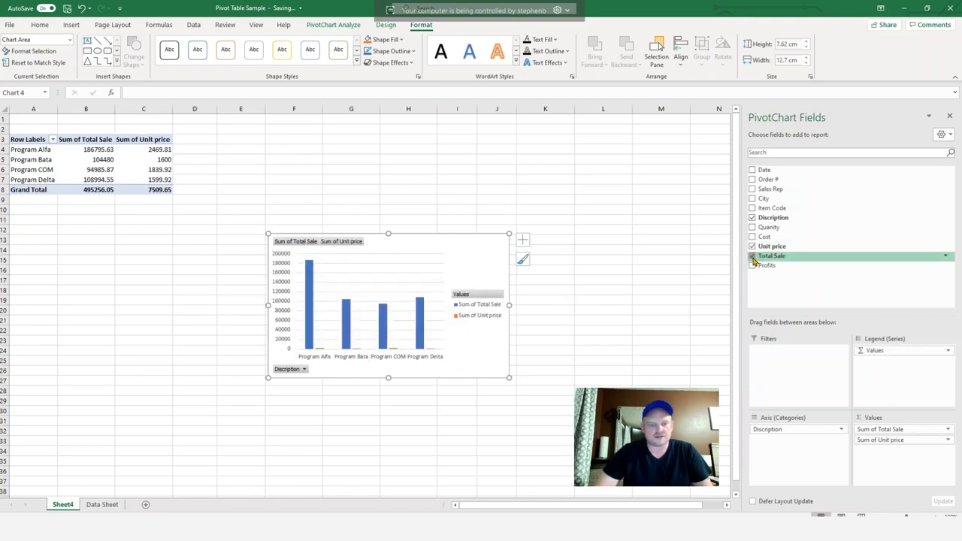
pyautogui.click(753, 256)
pyautogui.click(752, 257)
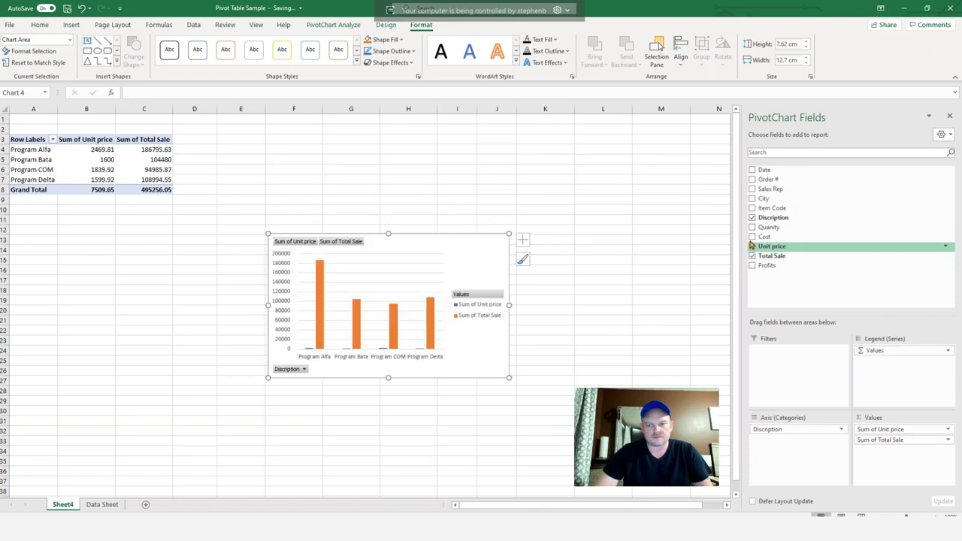
pyautogui.click(752, 237)
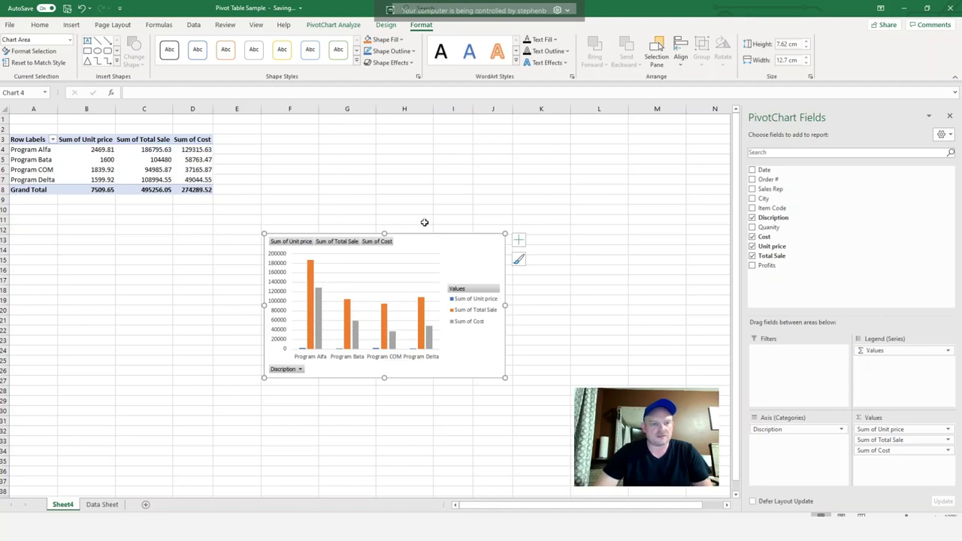
pyautogui.click(322, 168)
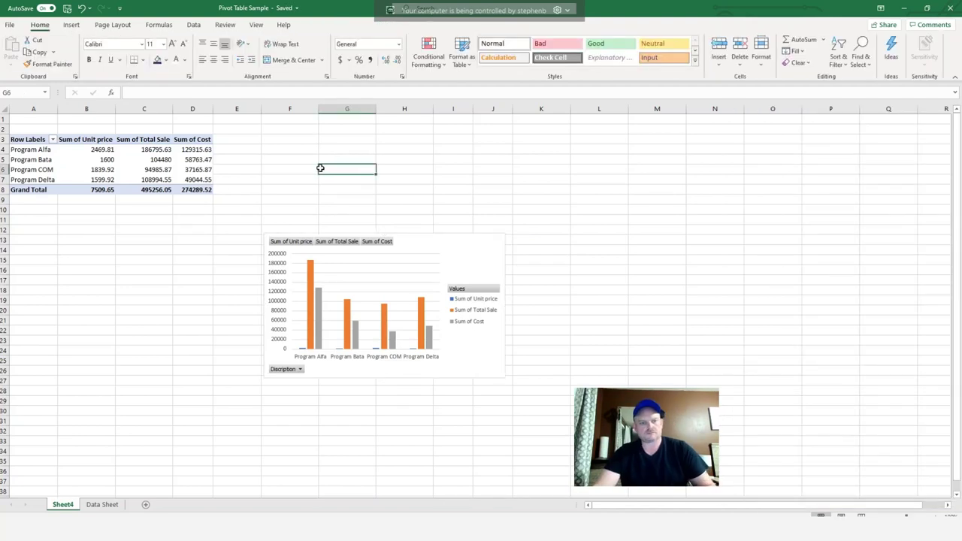
# Step: Turn on Defer Layout Update for the PivotTable, remove Total Sale from the values and apply the pending update
pyautogui.click(172, 170)
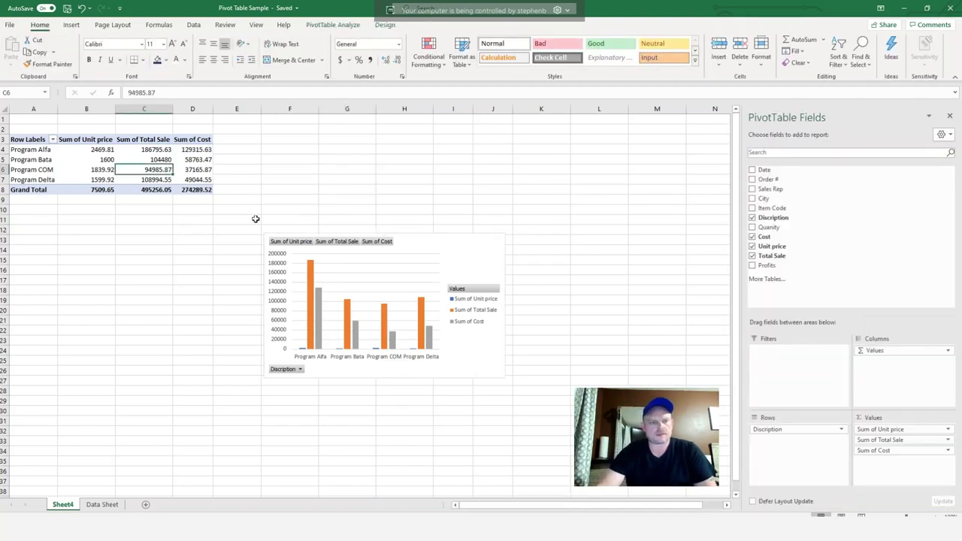
pyautogui.click(752, 501)
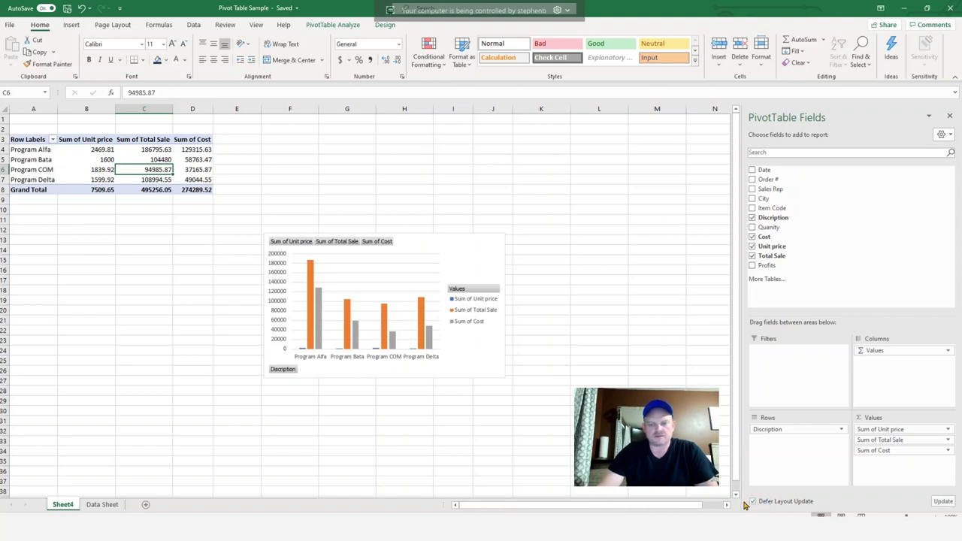
pyautogui.click(752, 256)
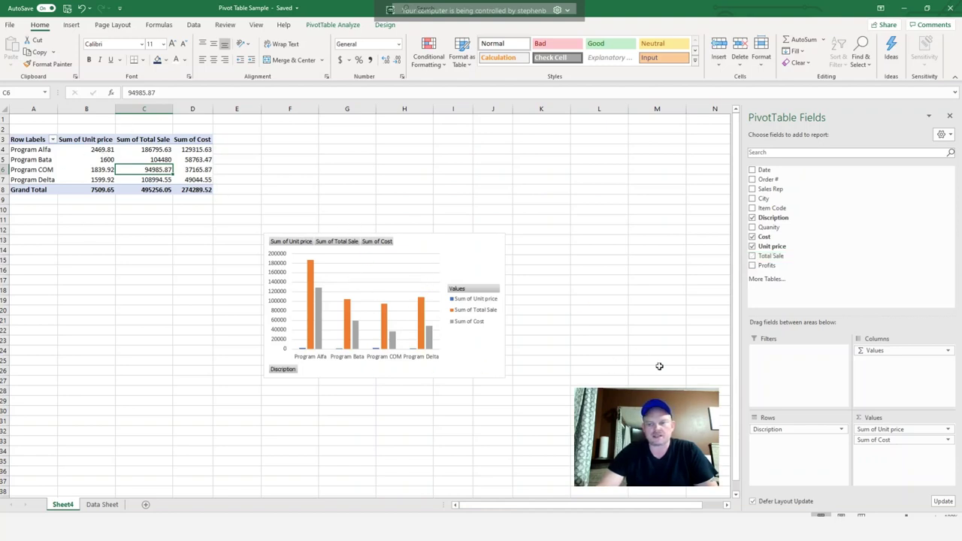
pyautogui.click(943, 502)
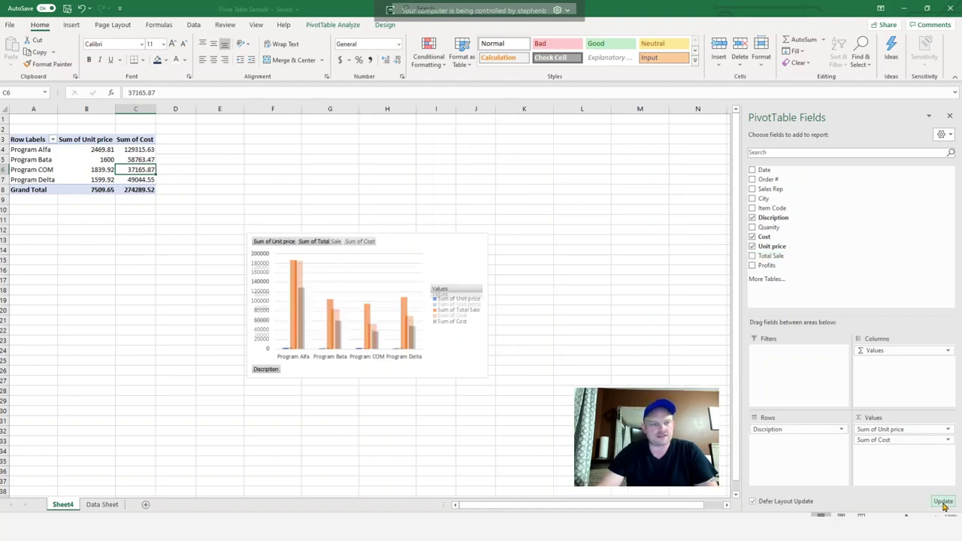